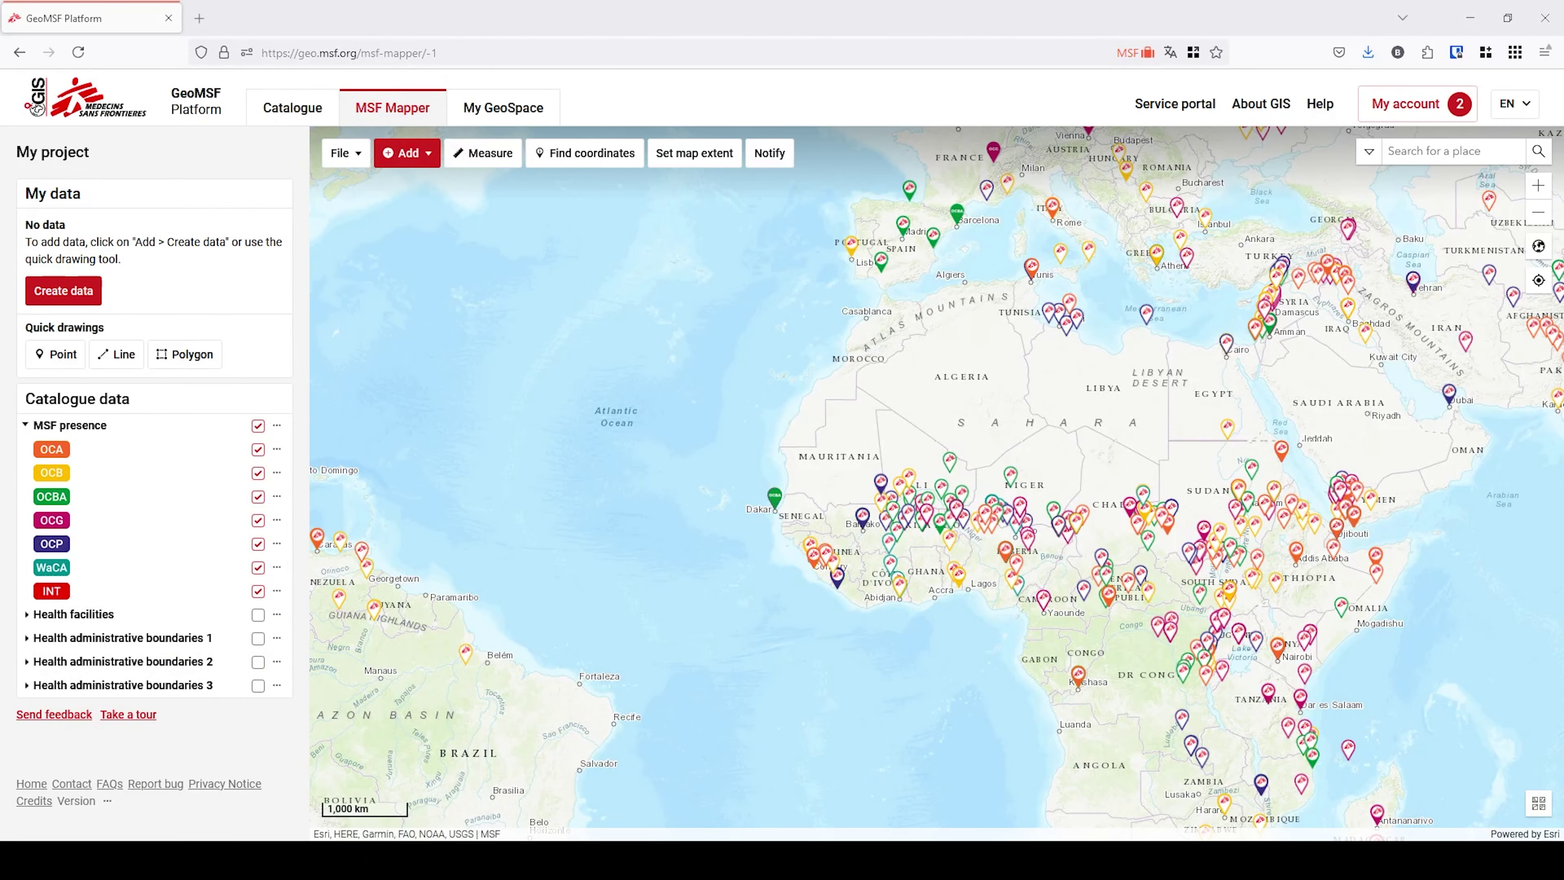
Search the map for Bangui and go to the Bangui, CAF place result.
{"action": "left_click", "coordinate": [1424, 153]}
{"action": "type", "text": "Bangui"}
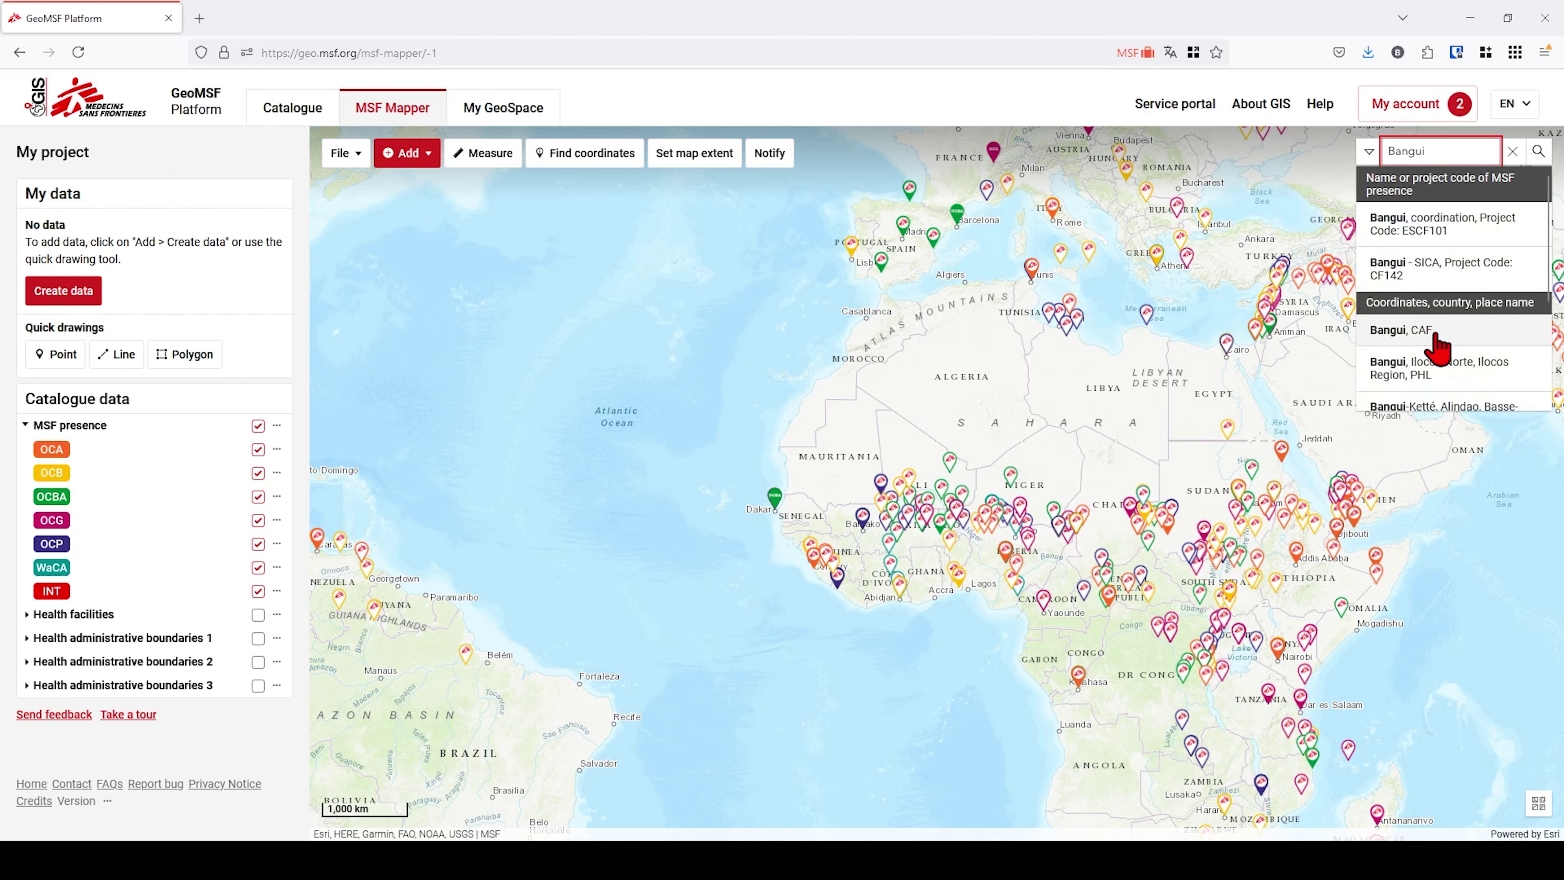
{"action": "left_click", "coordinate": [1428, 335]}
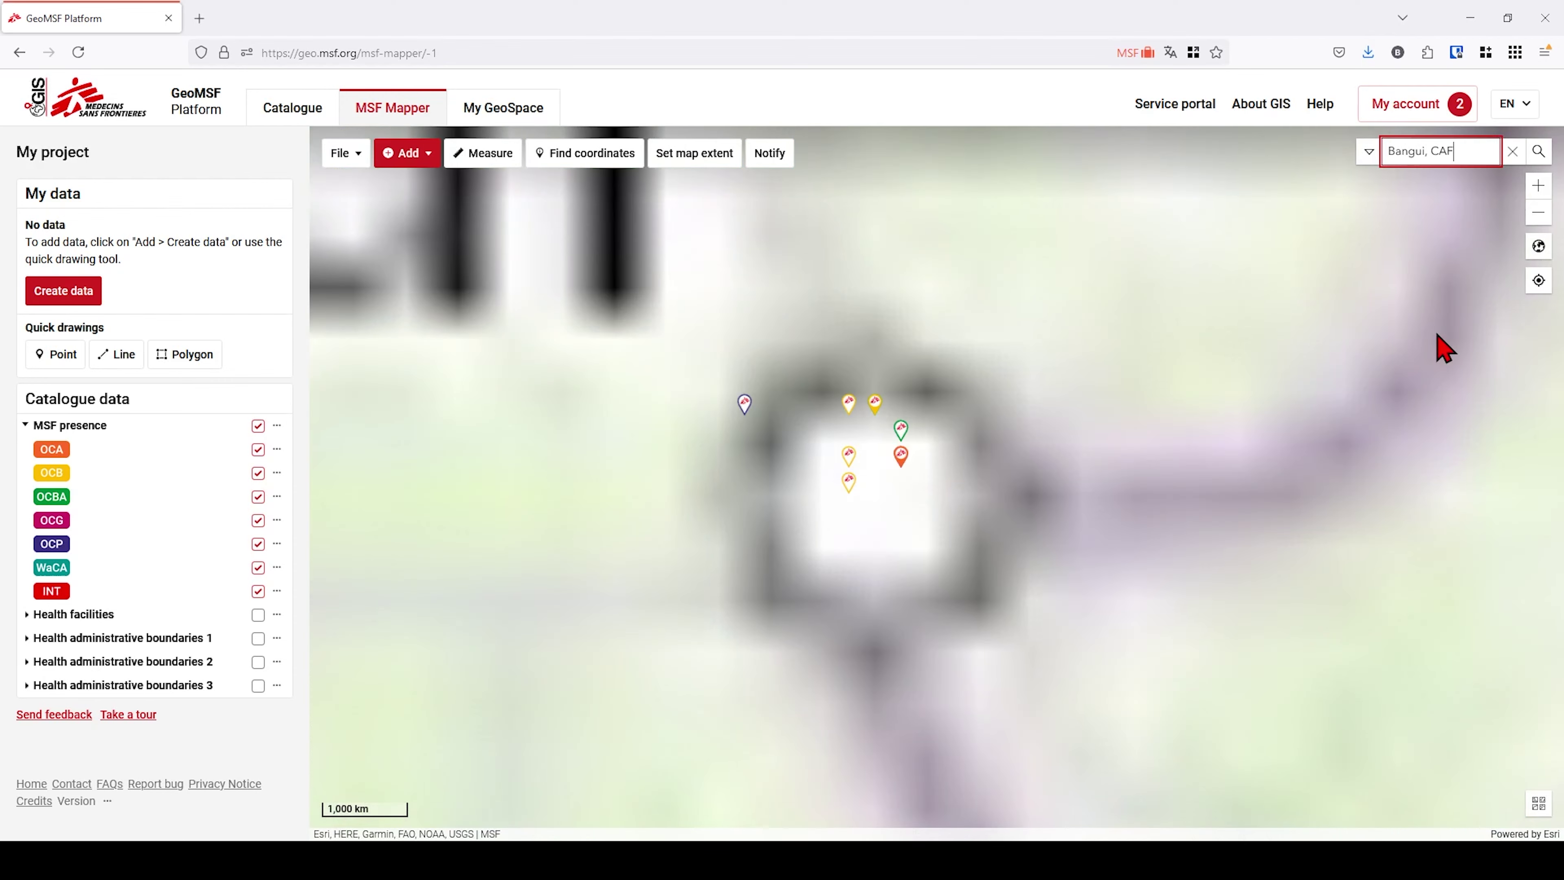
{"action": "scroll", "coordinate": [902, 447], "scroll_direction": "up", "scroll_amount": 3}
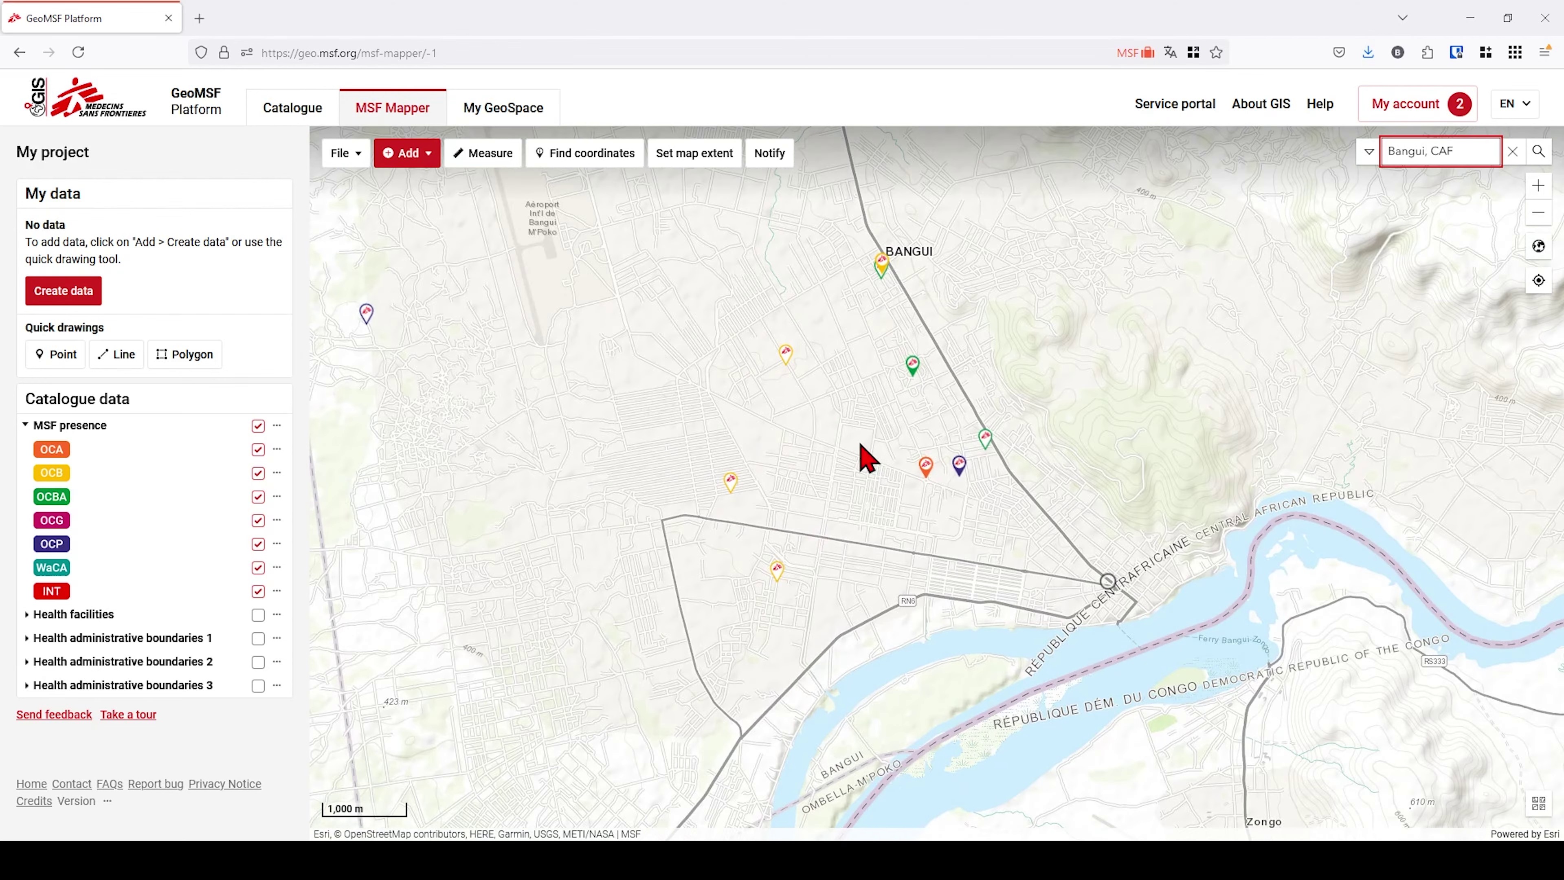
Display the Health facilities layer over Bangui and select the OCP presence marker beside the Stade Complexe Barthélémy Boganda.
{"action": "left_click_drag", "start_coordinate": [862, 457], "coordinate": [853, 512]}
{"action": "left_click", "coordinate": [257, 614]}
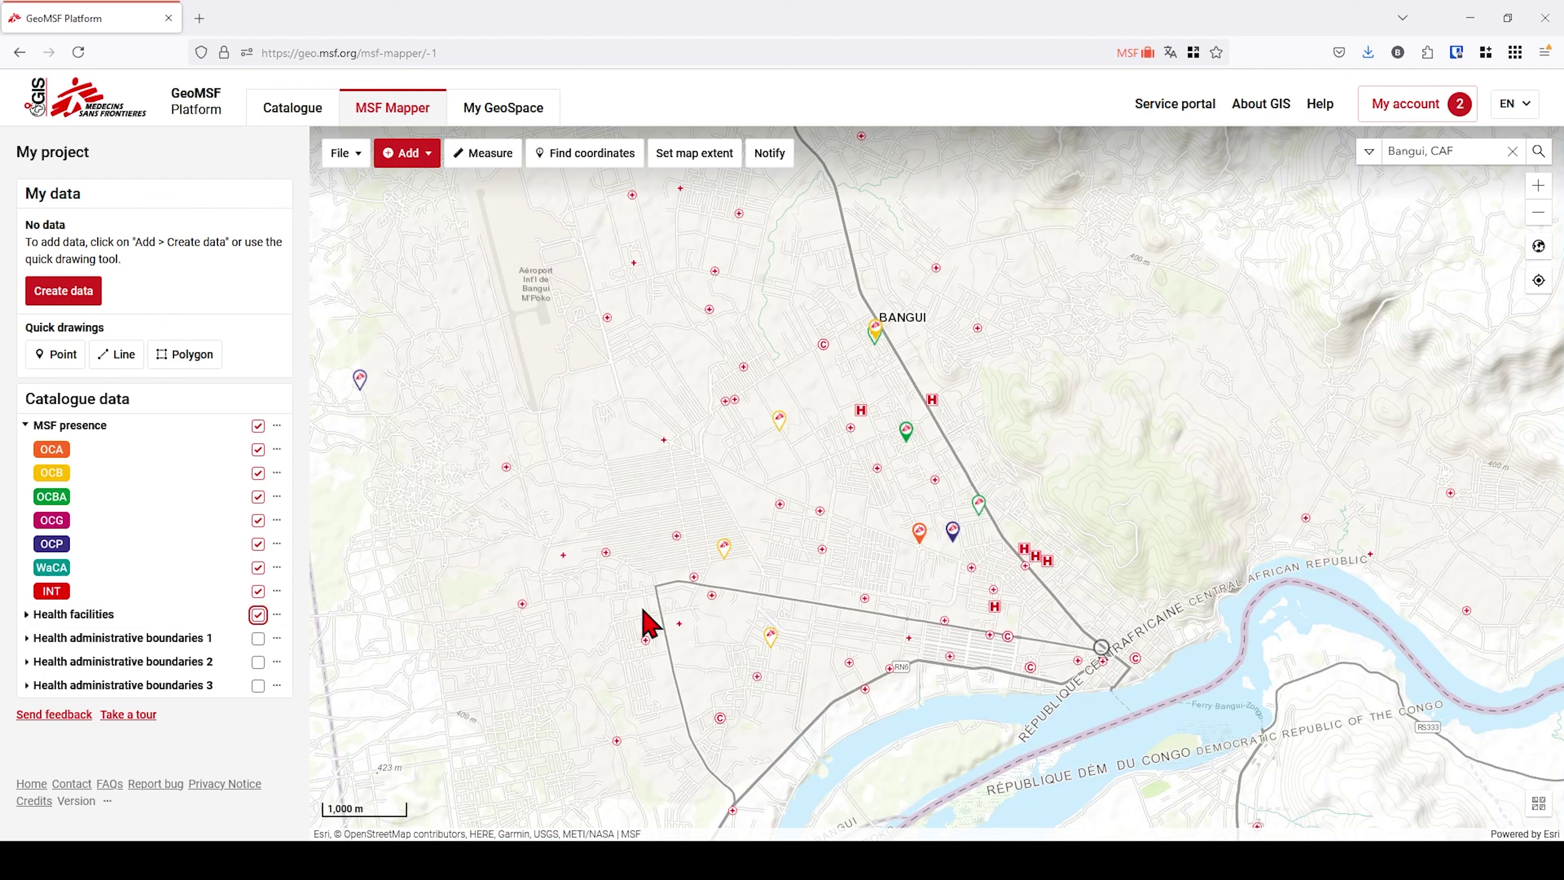
{"action": "scroll", "coordinate": [935, 516], "scroll_direction": "up", "scroll_amount": 2}
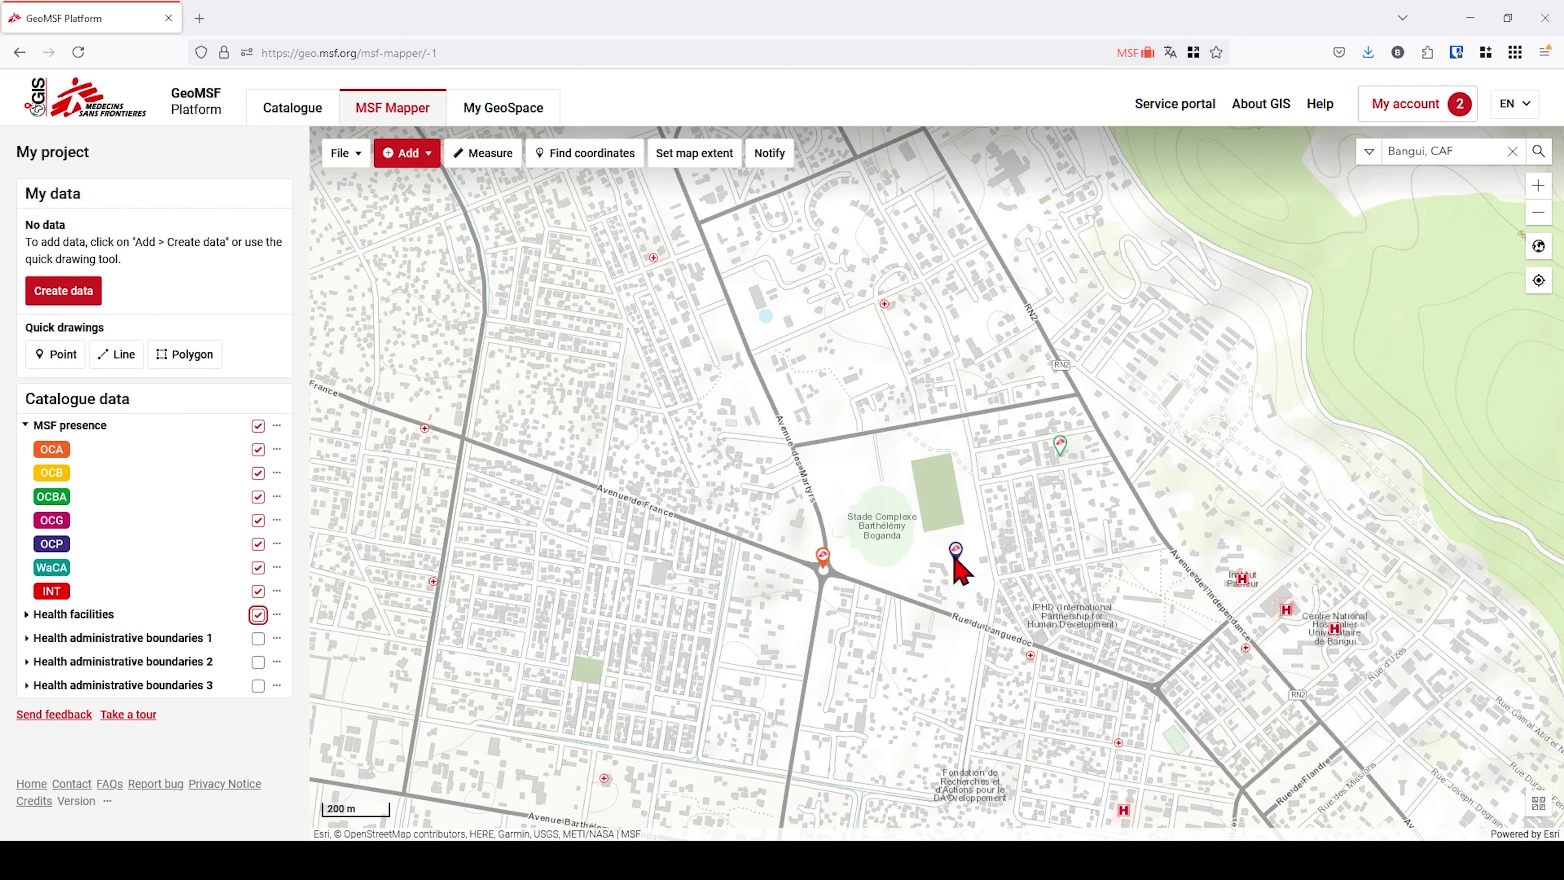
{"action": "left_click", "coordinate": [955, 551]}
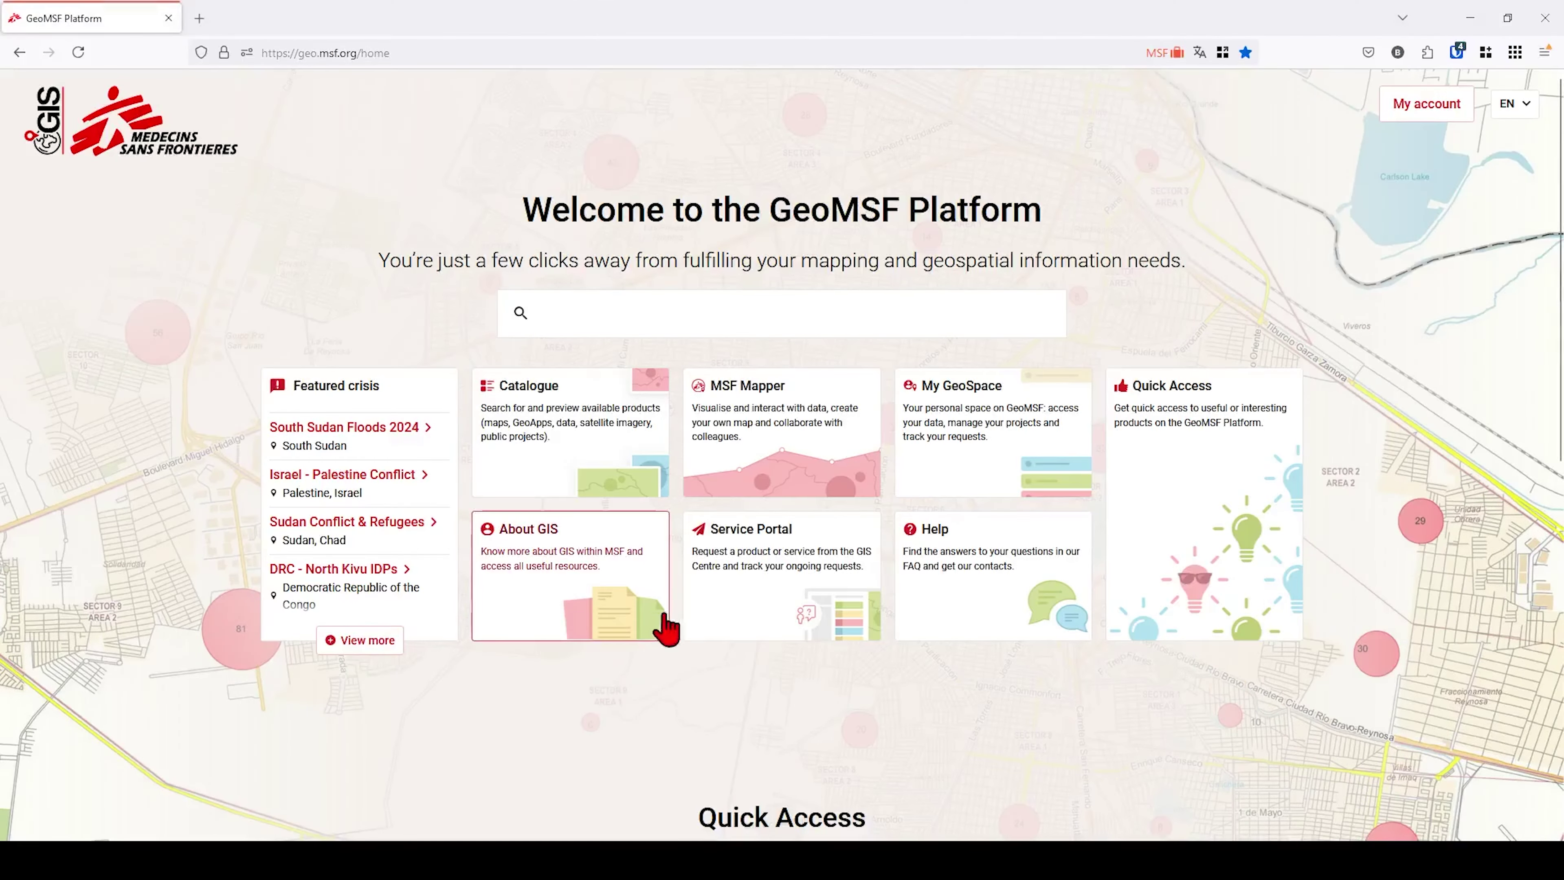
Open MSF Mapper from the GeoMSF home page and bring central Nigeria around Abuja into view.
{"action": "left_click", "coordinate": [798, 452]}
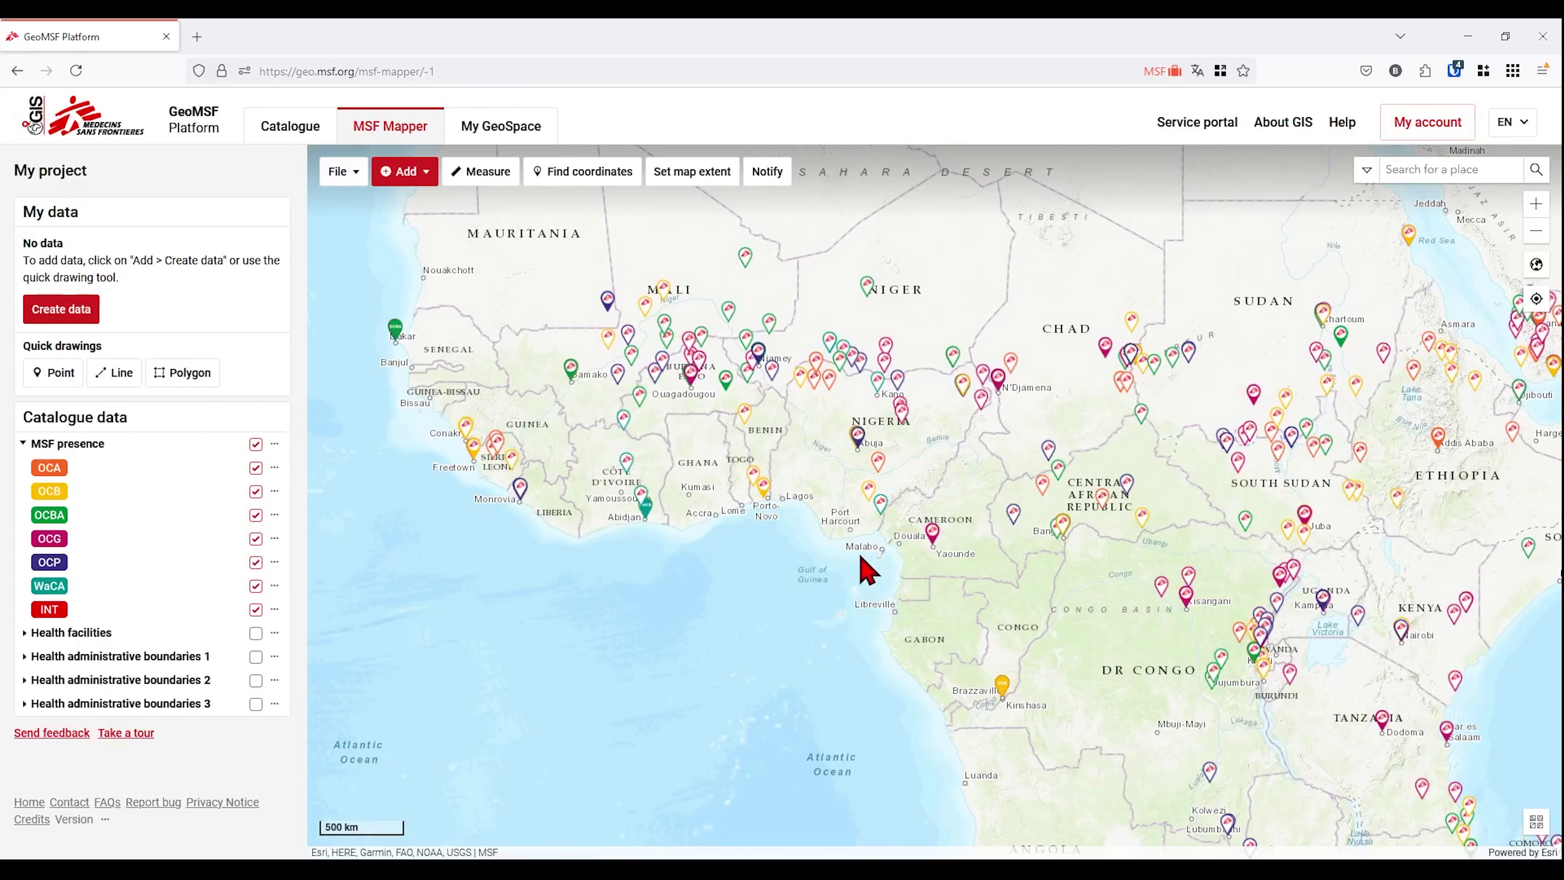
{"action": "left_click_drag", "start_coordinate": [896, 557], "coordinate": [867, 644]}
{"action": "scroll", "coordinate": [866, 607], "scroll_direction": "up", "scroll_amount": 1}
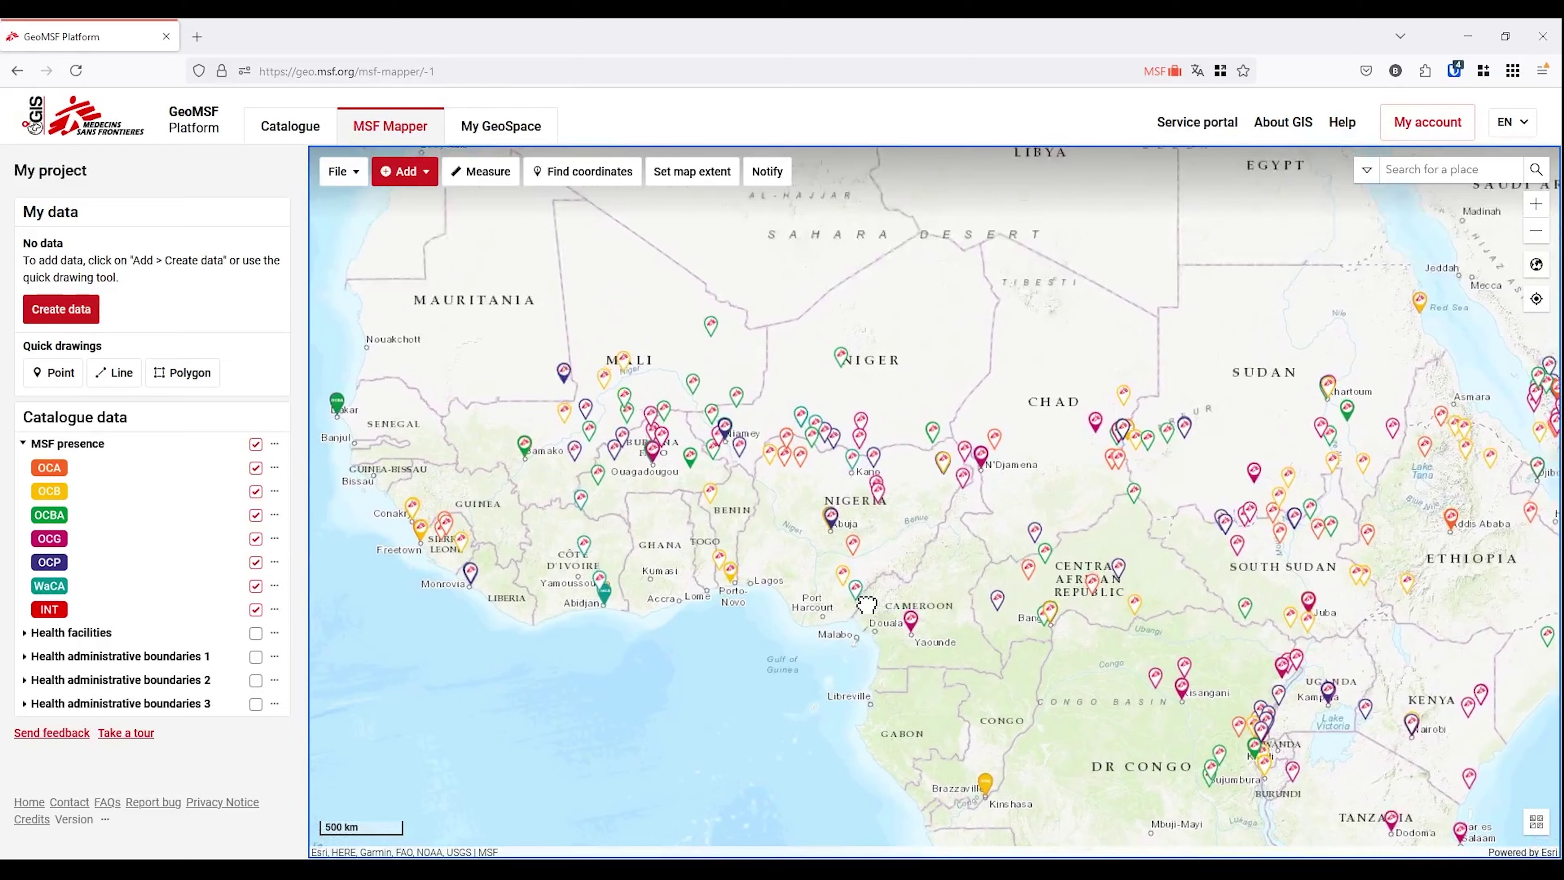
{"action": "scroll", "coordinate": [800, 571], "scroll_direction": "up", "scroll_amount": 1}
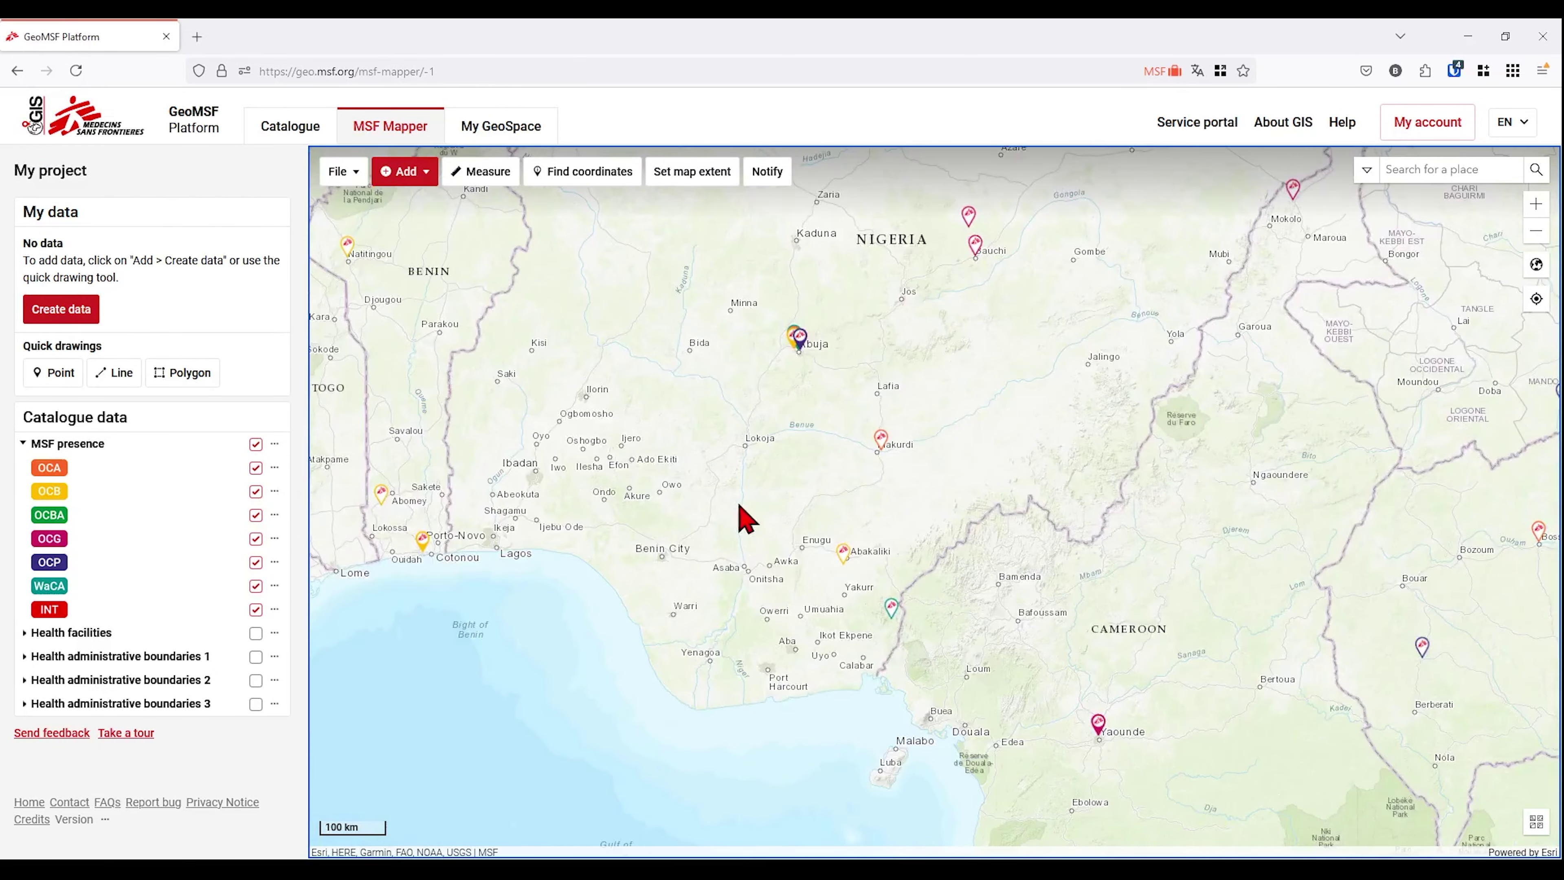
{"action": "scroll", "coordinate": [746, 520], "scroll_direction": "up", "scroll_amount": 1}
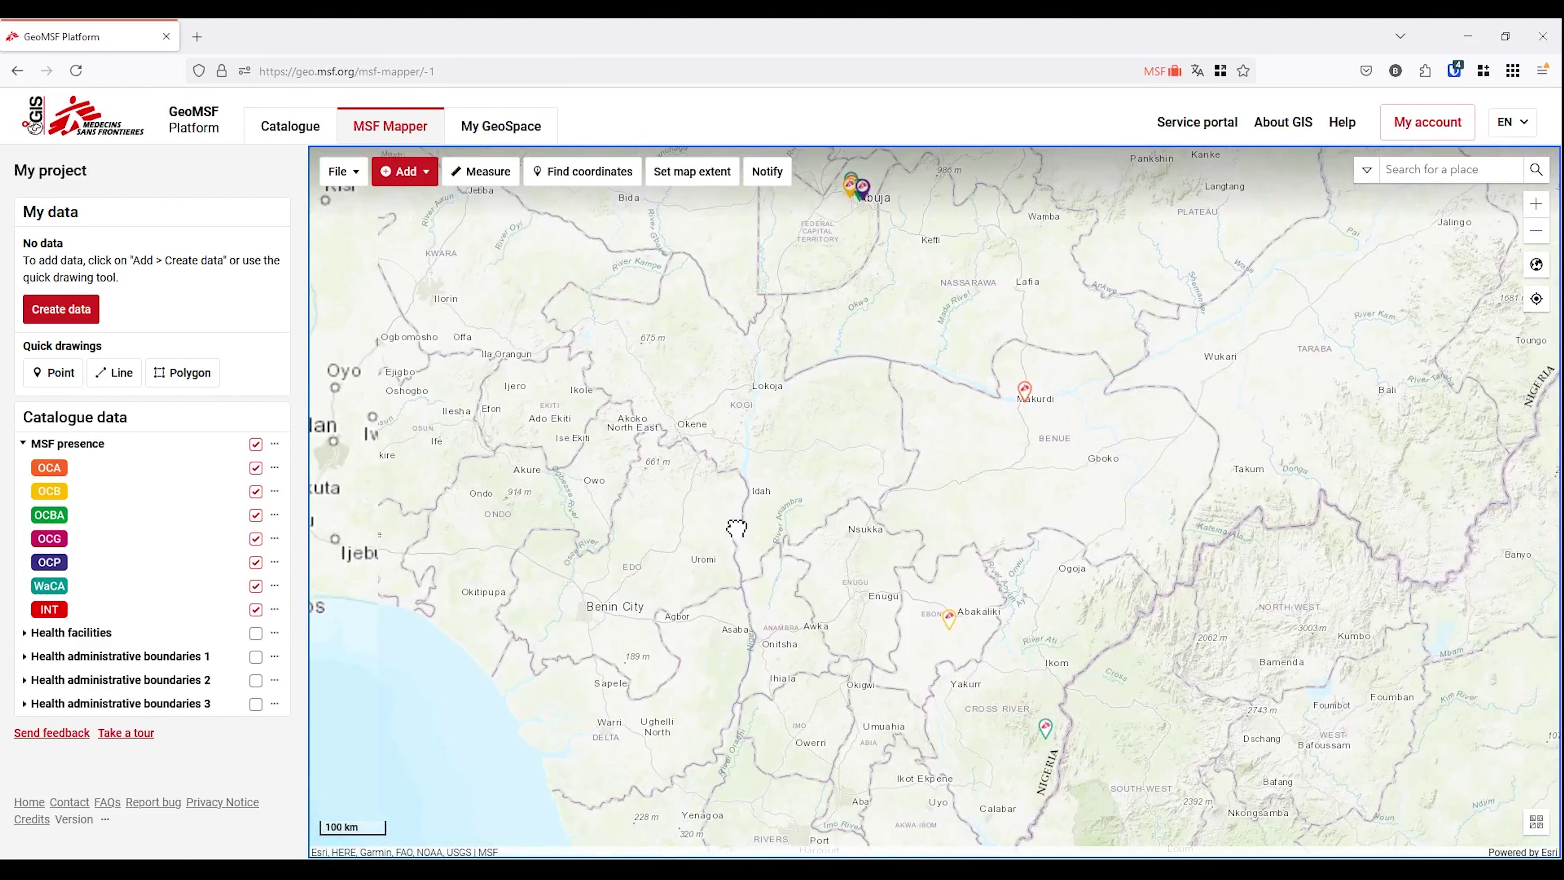
{"action": "left_click_drag", "start_coordinate": [751, 574], "coordinate": [920, 779]}
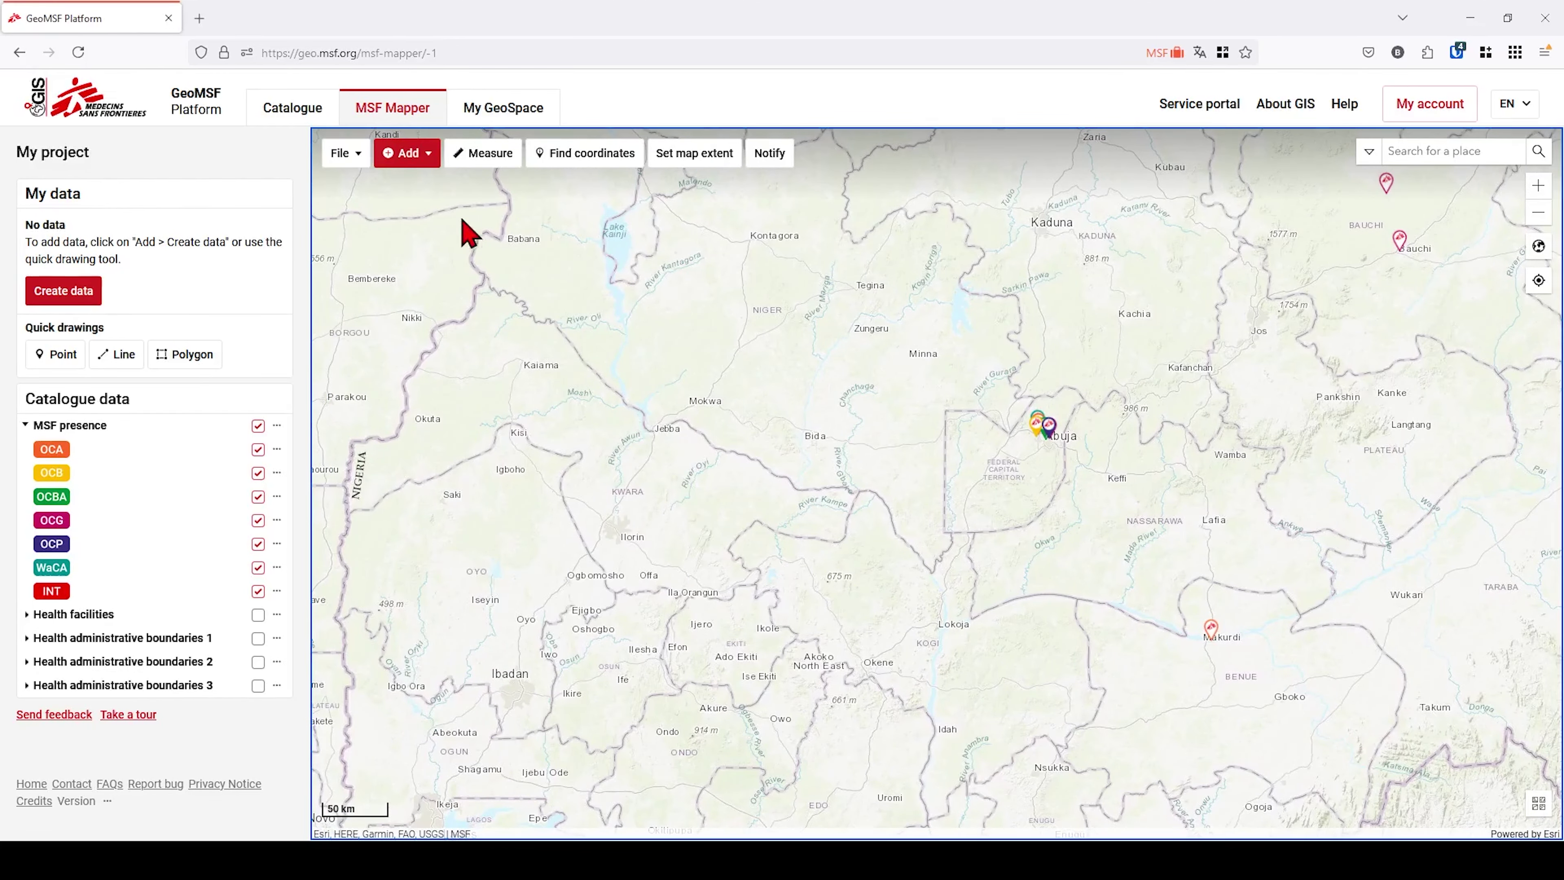
Look through the Add and File options and check a map position with Find coordinates.
{"action": "left_click", "coordinate": [421, 165]}
{"action": "left_click", "coordinate": [420, 165]}
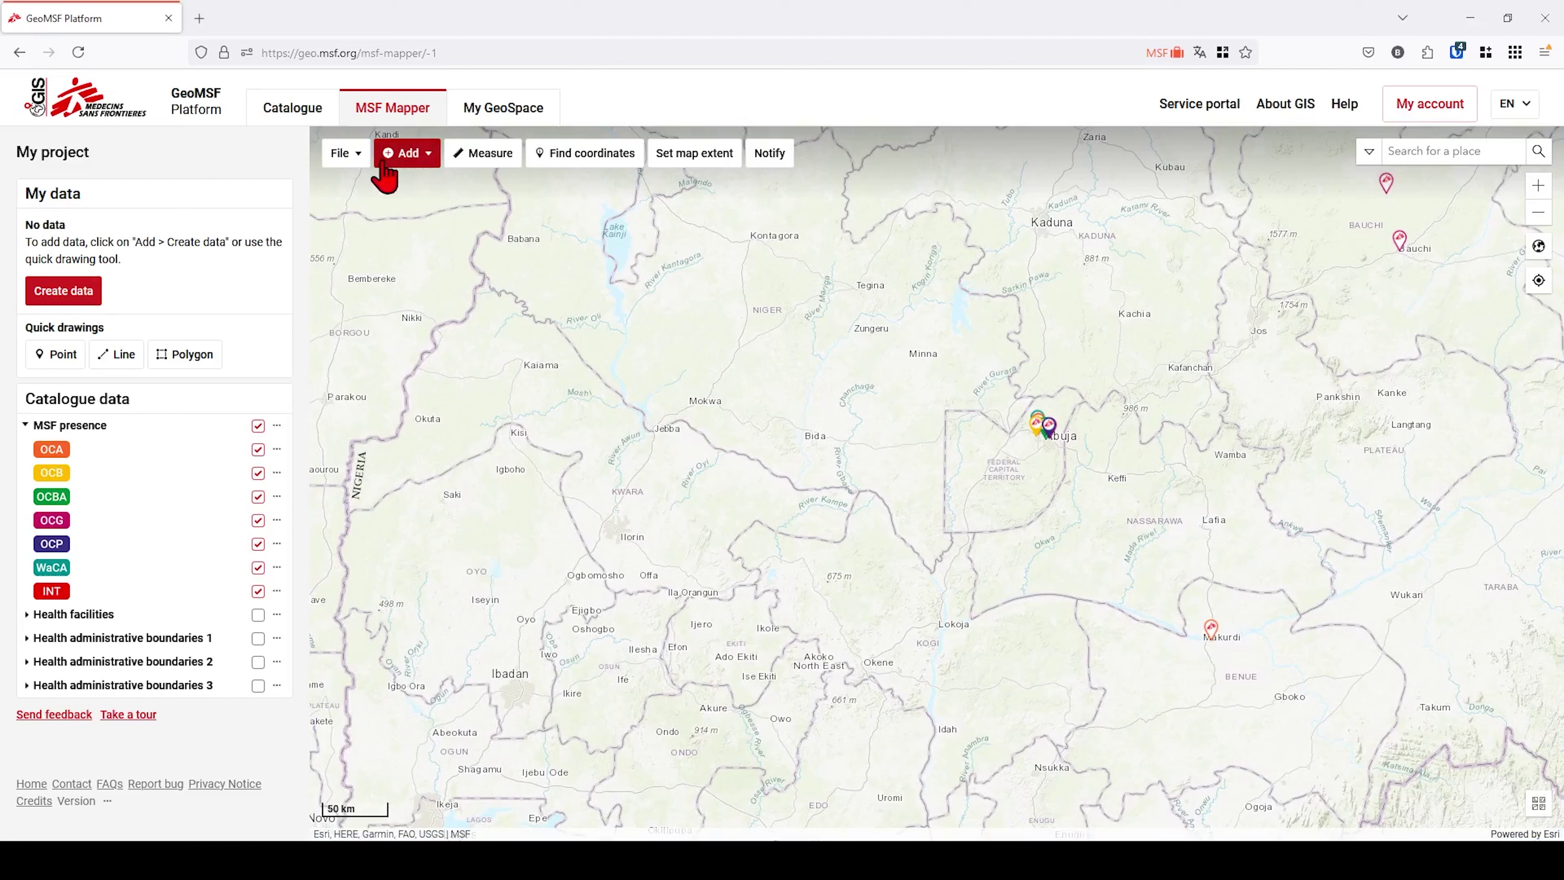
{"action": "left_click", "coordinate": [367, 161]}
{"action": "left_click", "coordinate": [368, 161]}
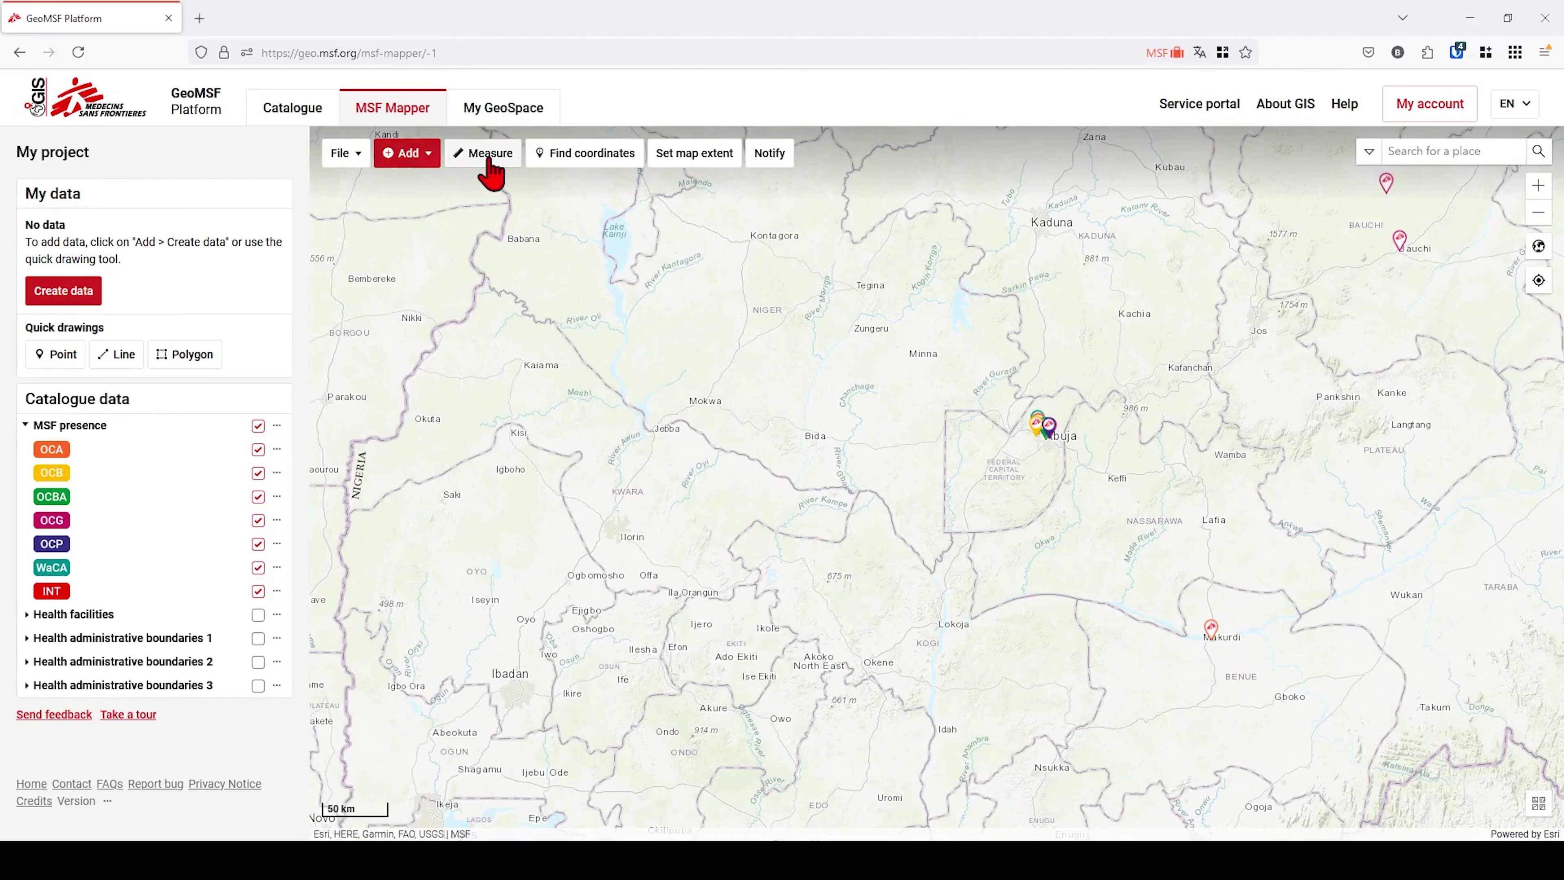
{"action": "left_click", "coordinate": [574, 158]}
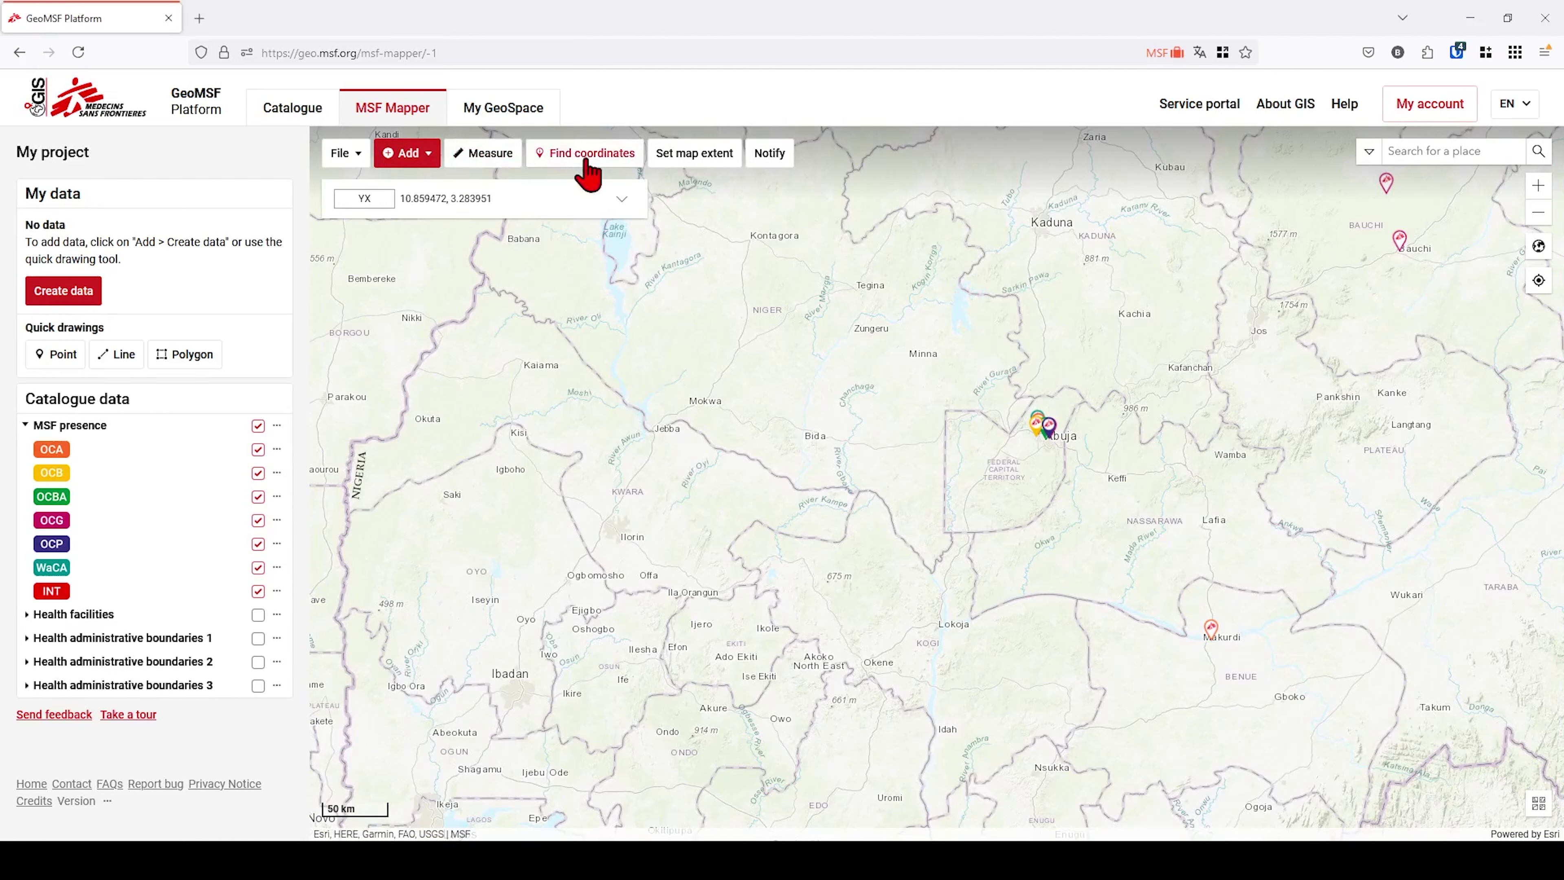
{"action": "left_click", "coordinate": [586, 174]}
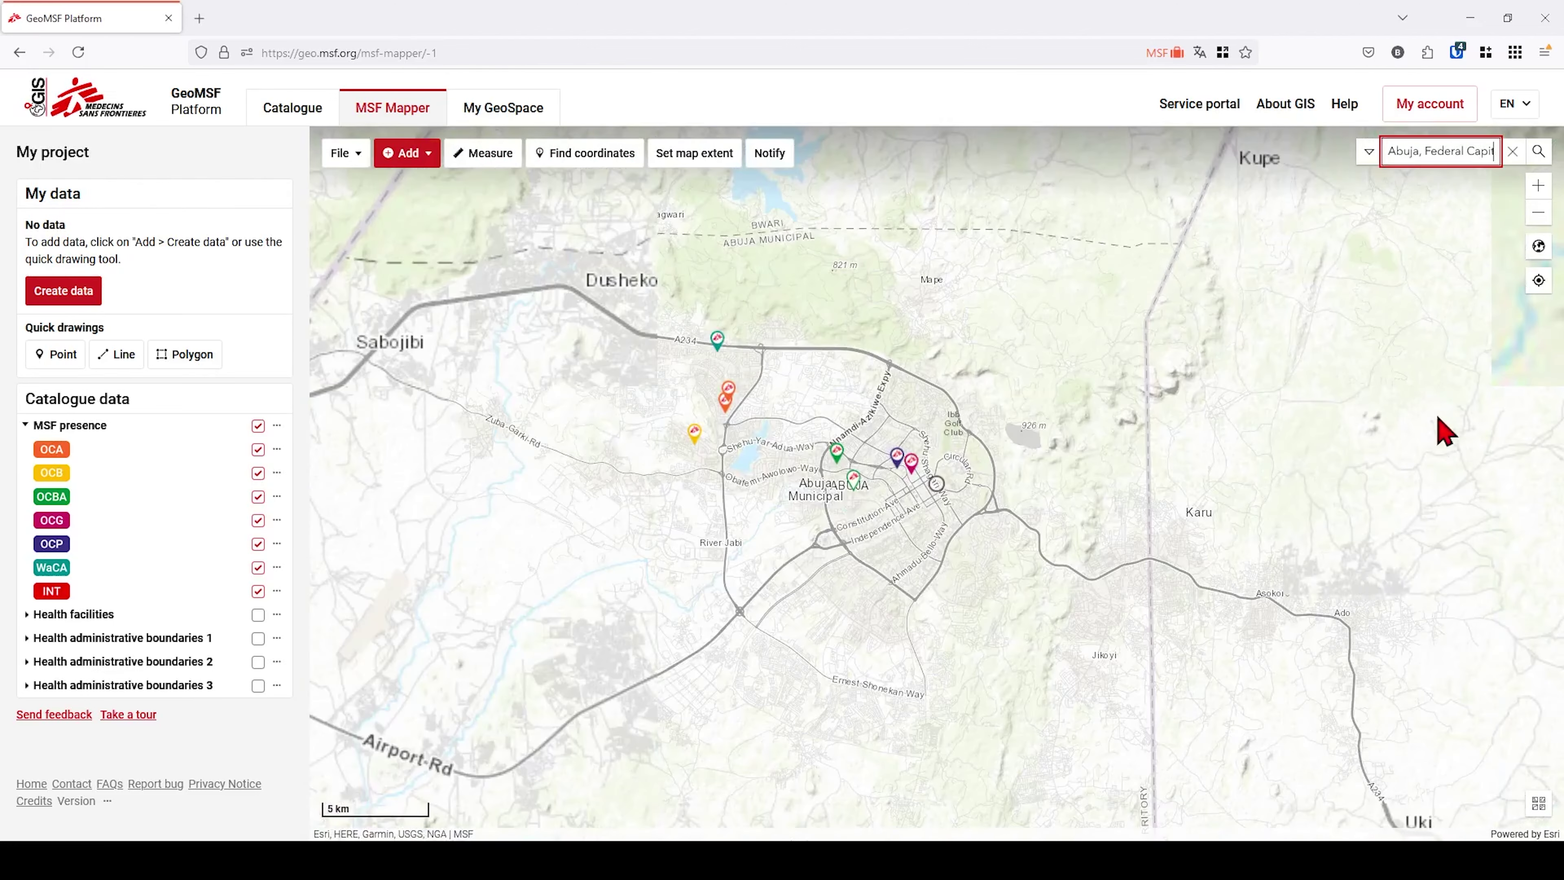
Try the Satellite basemap and switch back to the Topography (EN) basemap.
{"action": "left_click", "coordinate": [1537, 804]}
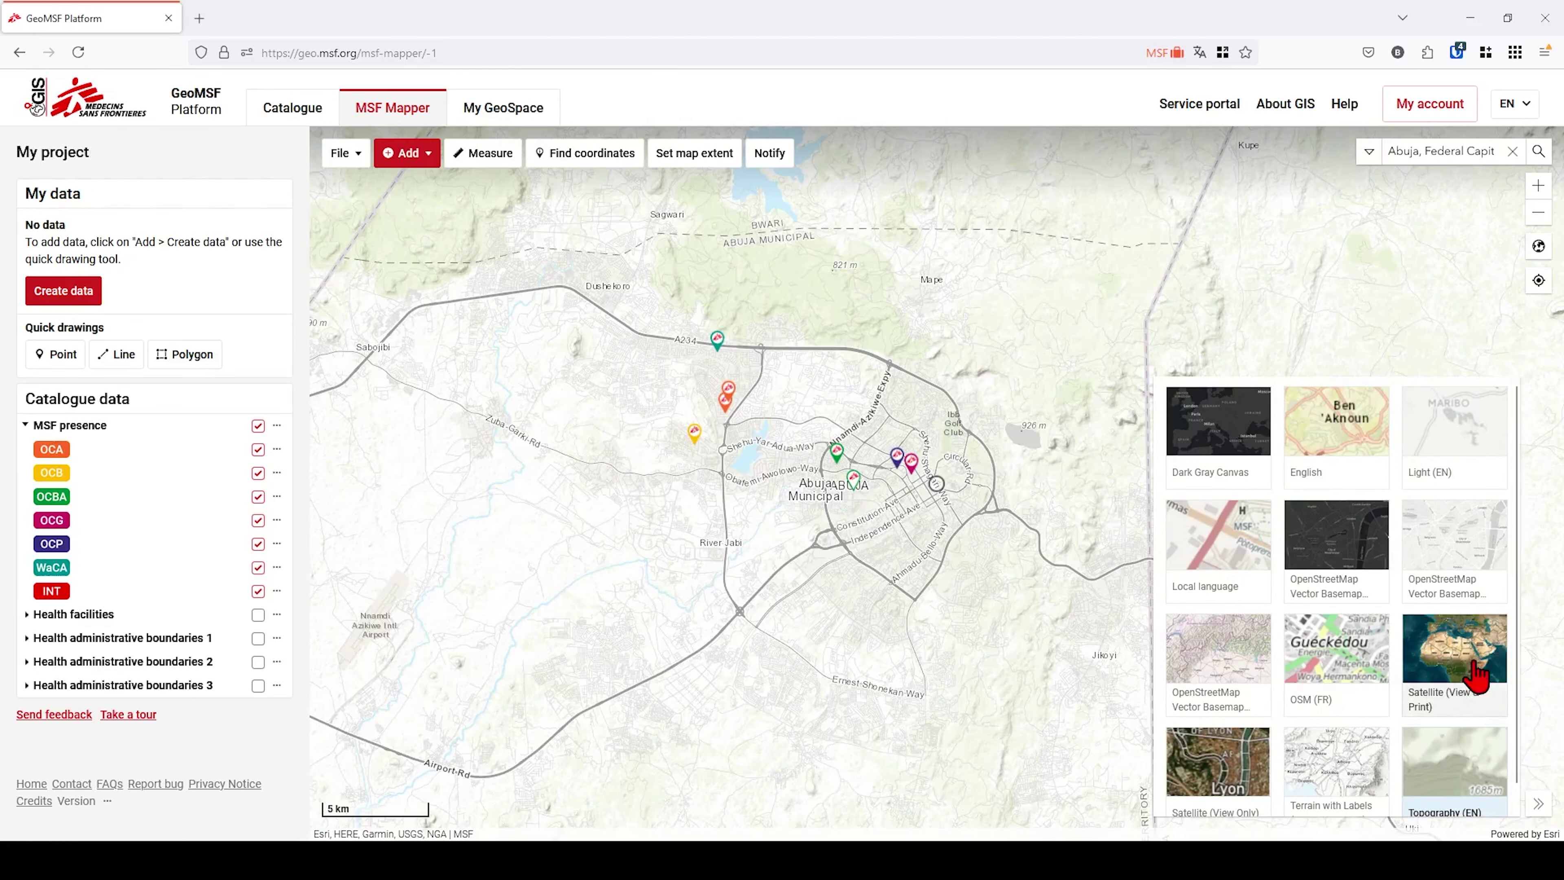
{"action": "left_click", "coordinate": [1479, 674]}
{"action": "left_click", "coordinate": [1476, 774]}
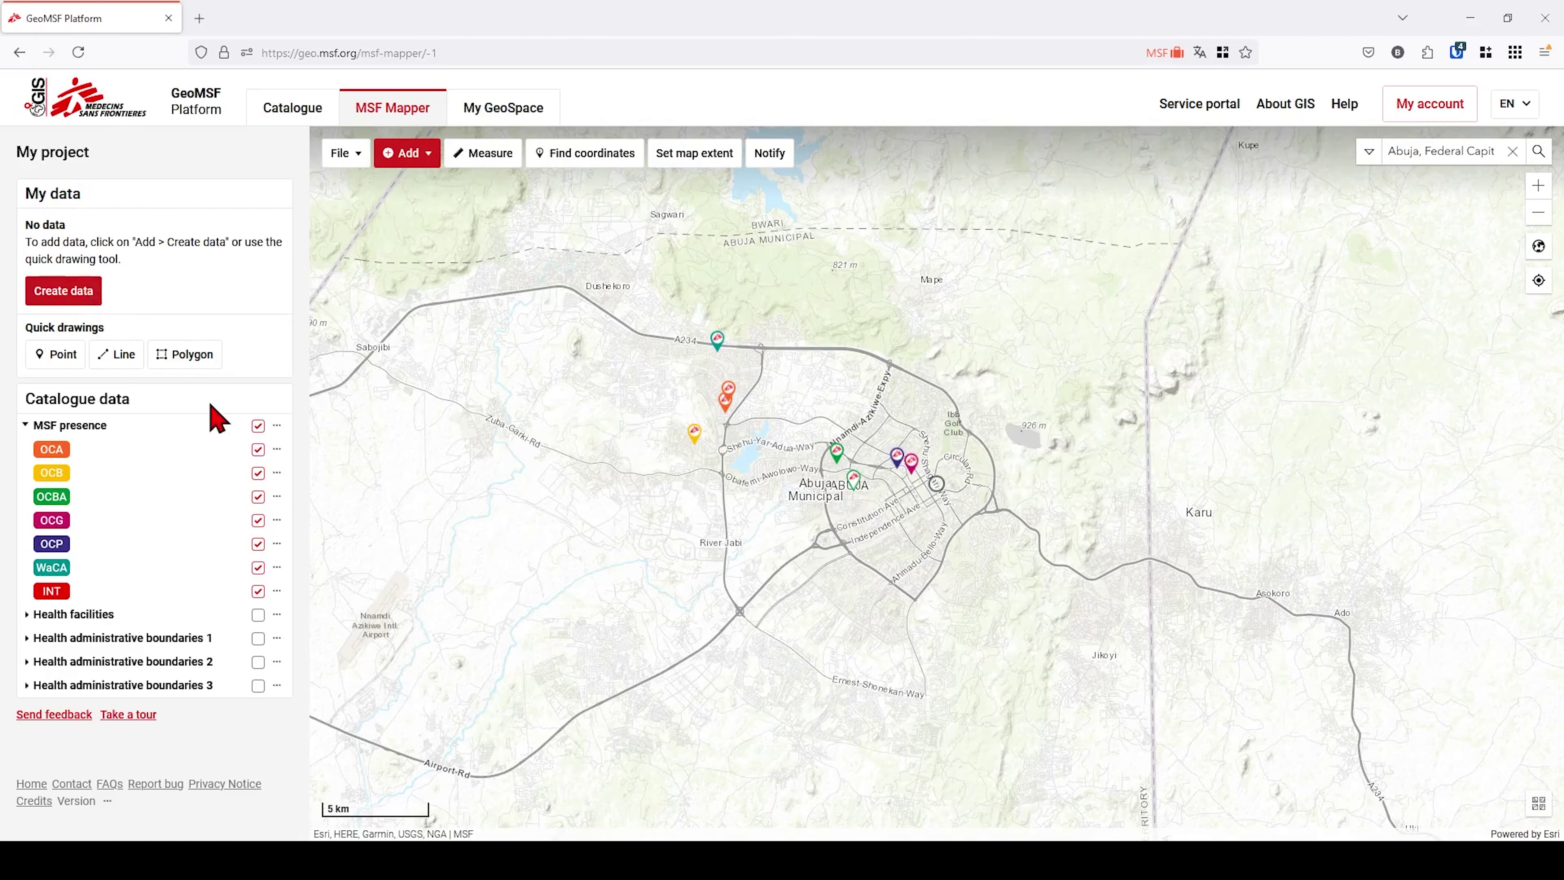
Toggle MSF presence off and on, and display the Health facilities and Health administrative boundaries 1, 2 and 3 layers around Abuja.
{"action": "left_click", "coordinate": [257, 426]}
{"action": "left_click", "coordinate": [258, 426]}
{"action": "left_click", "coordinate": [258, 615]}
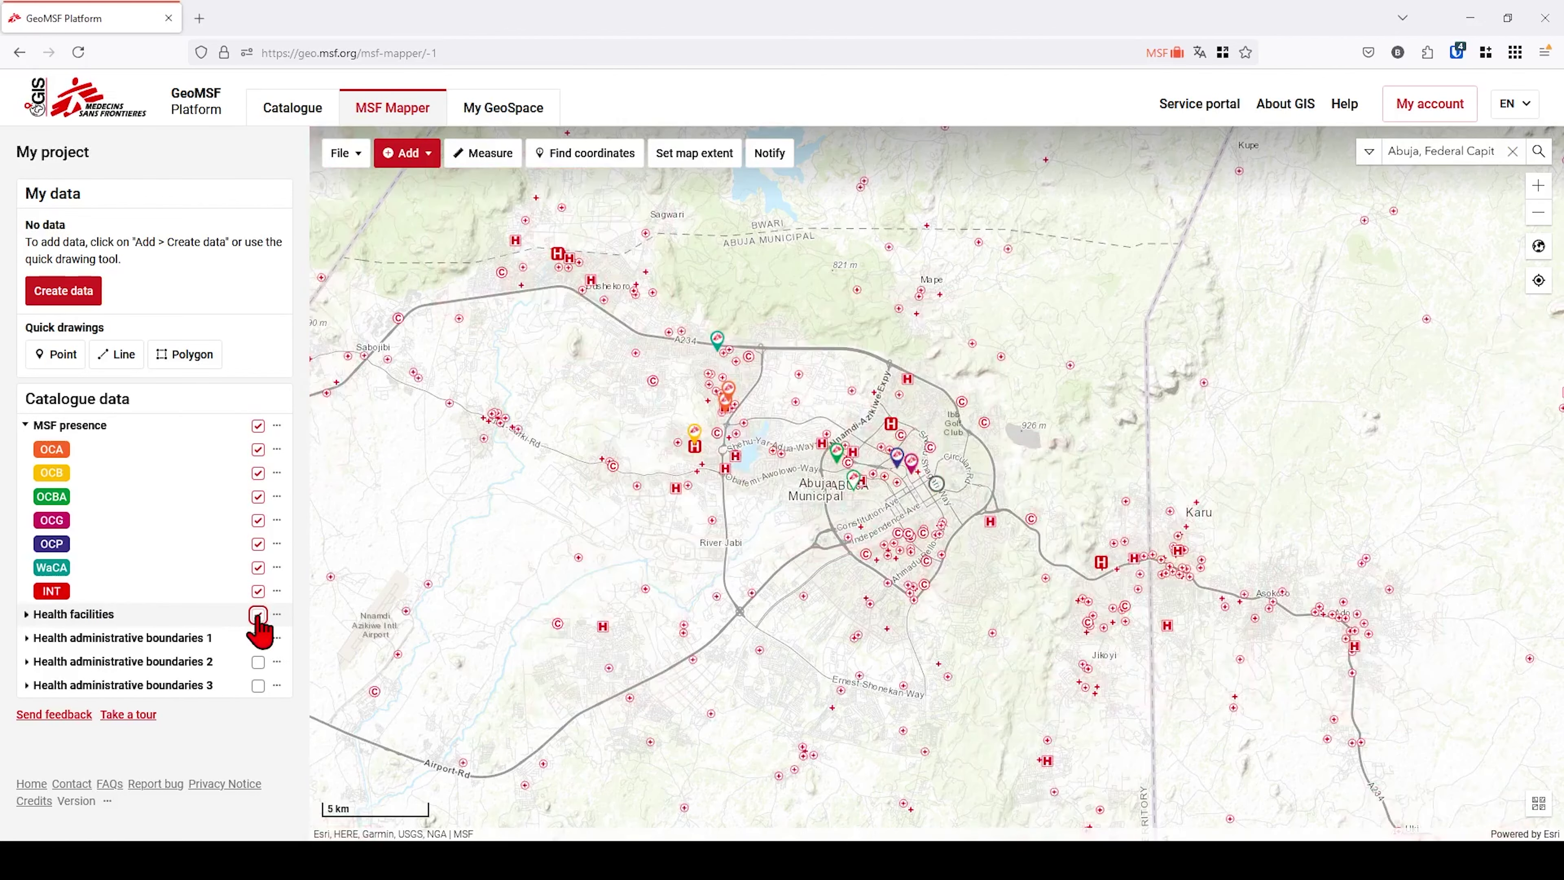
{"action": "left_click", "coordinate": [258, 637]}
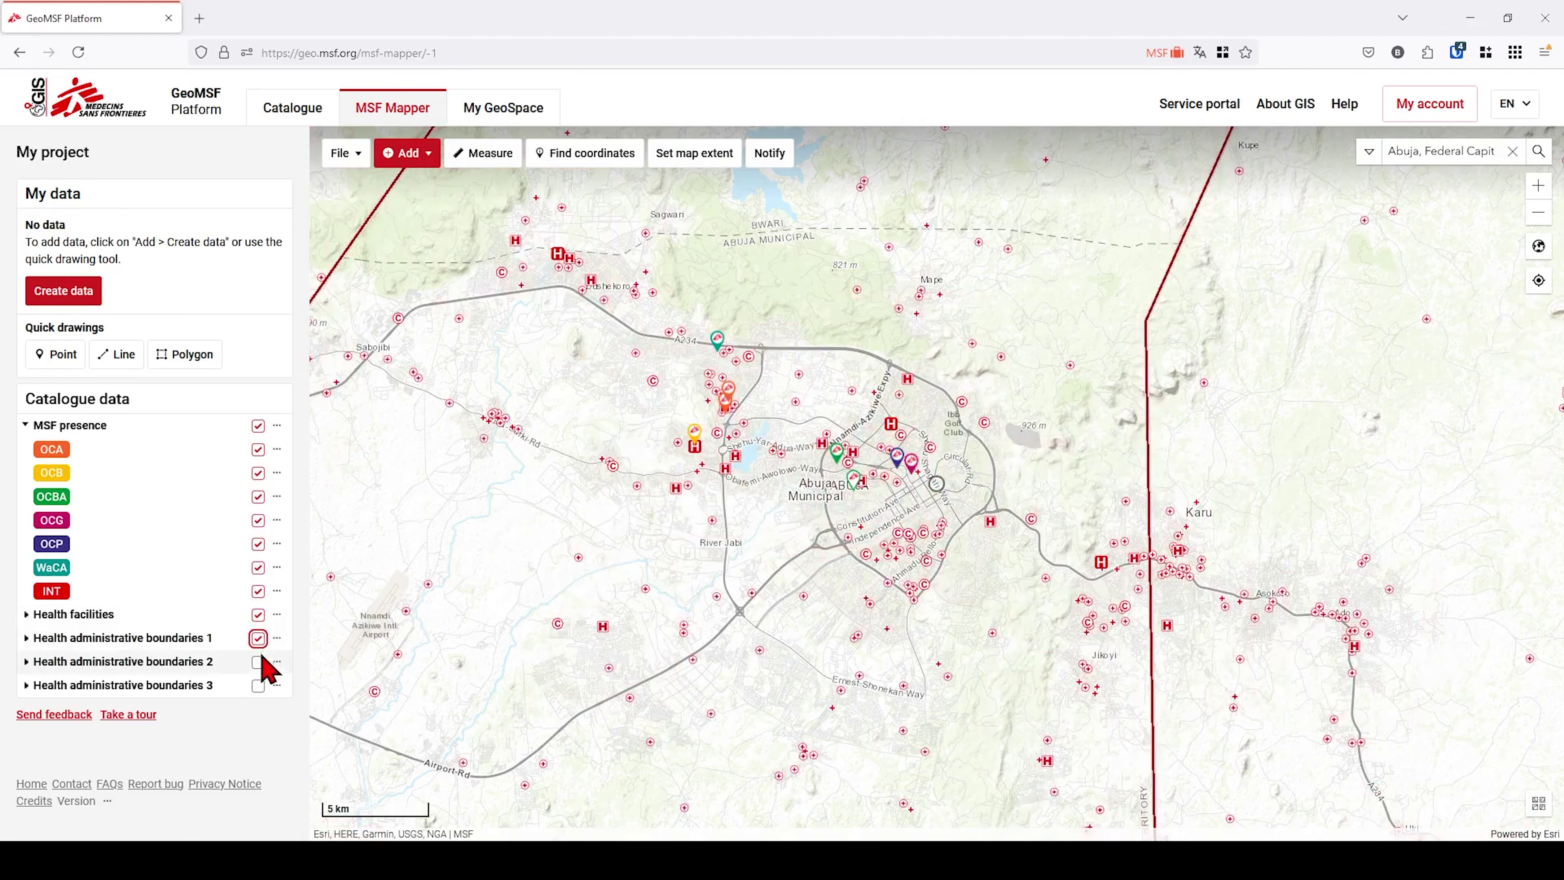
{"action": "left_click", "coordinate": [258, 662]}
{"action": "left_click", "coordinate": [257, 685]}
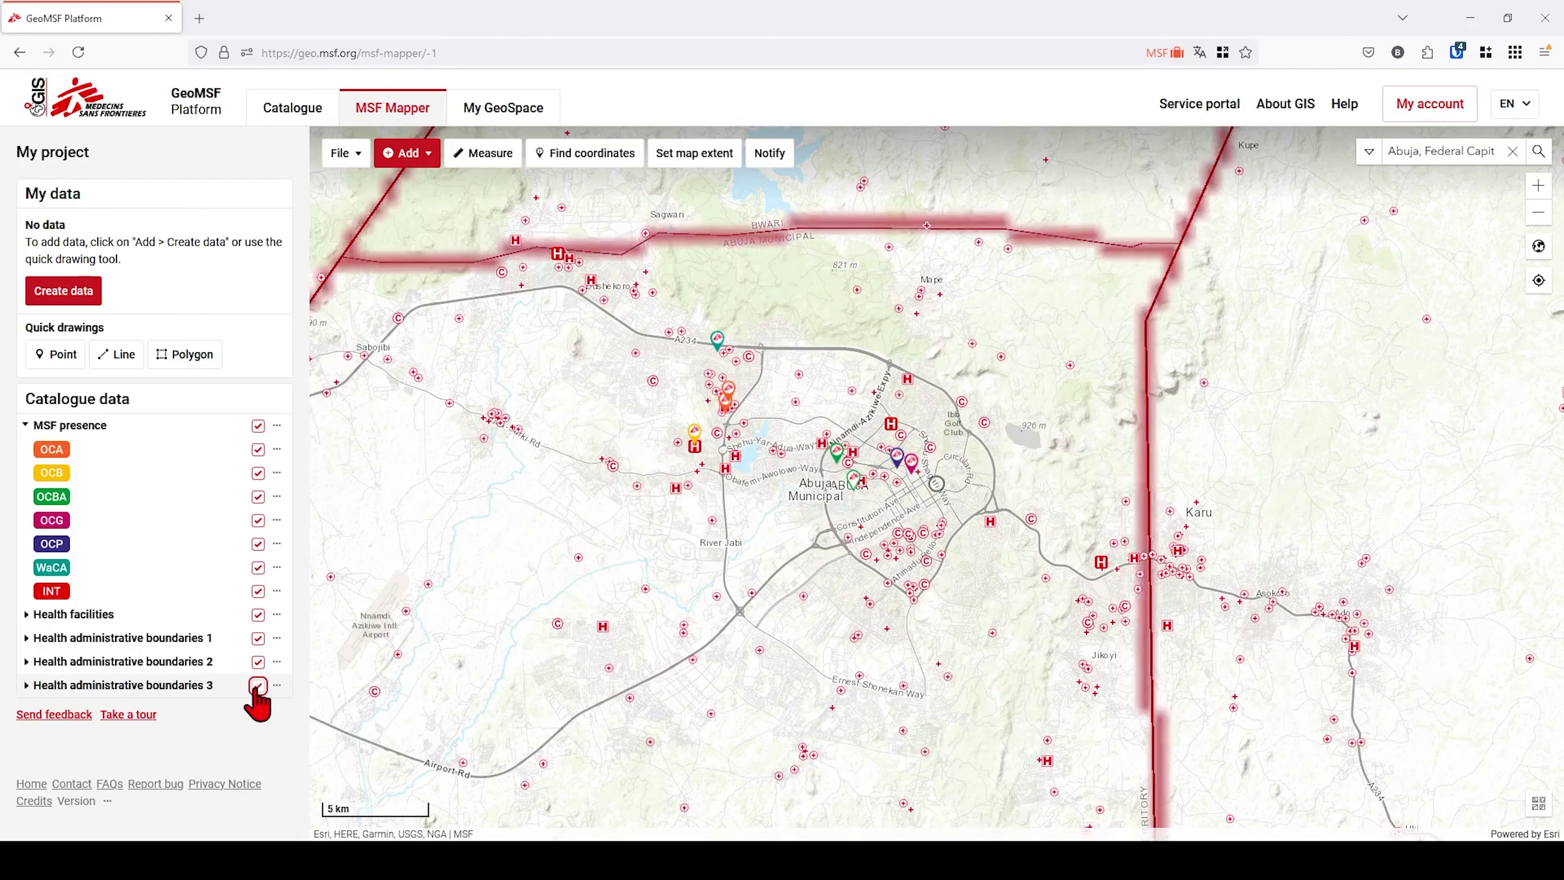
{"action": "scroll", "coordinate": [780, 640], "scroll_direction": "down", "scroll_amount": 1}
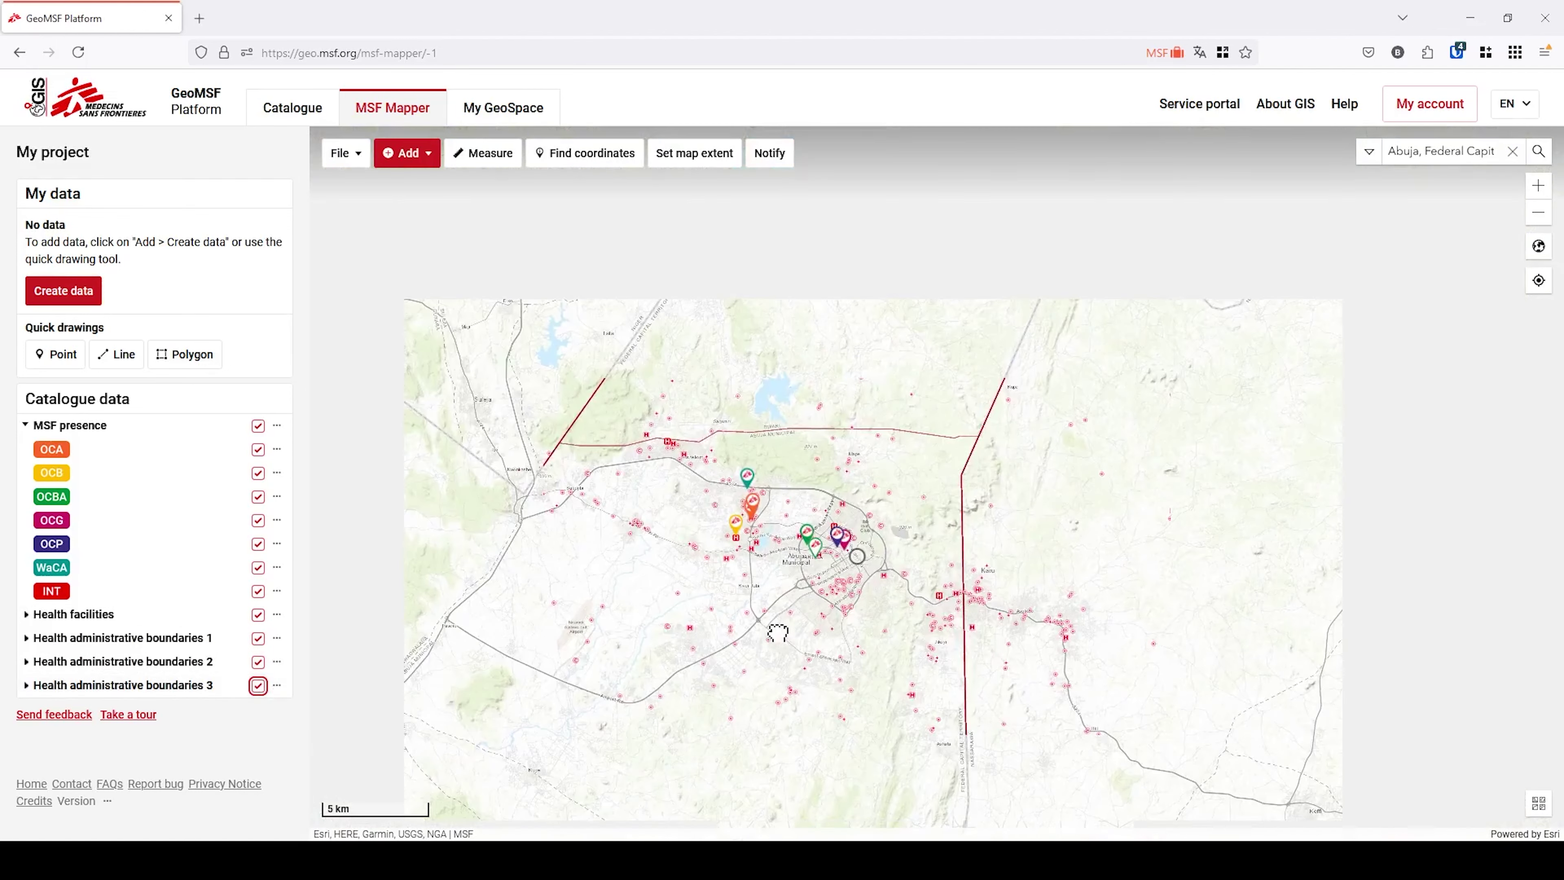
{"action": "scroll", "coordinate": [779, 633], "scroll_direction": "down", "scroll_amount": 1}
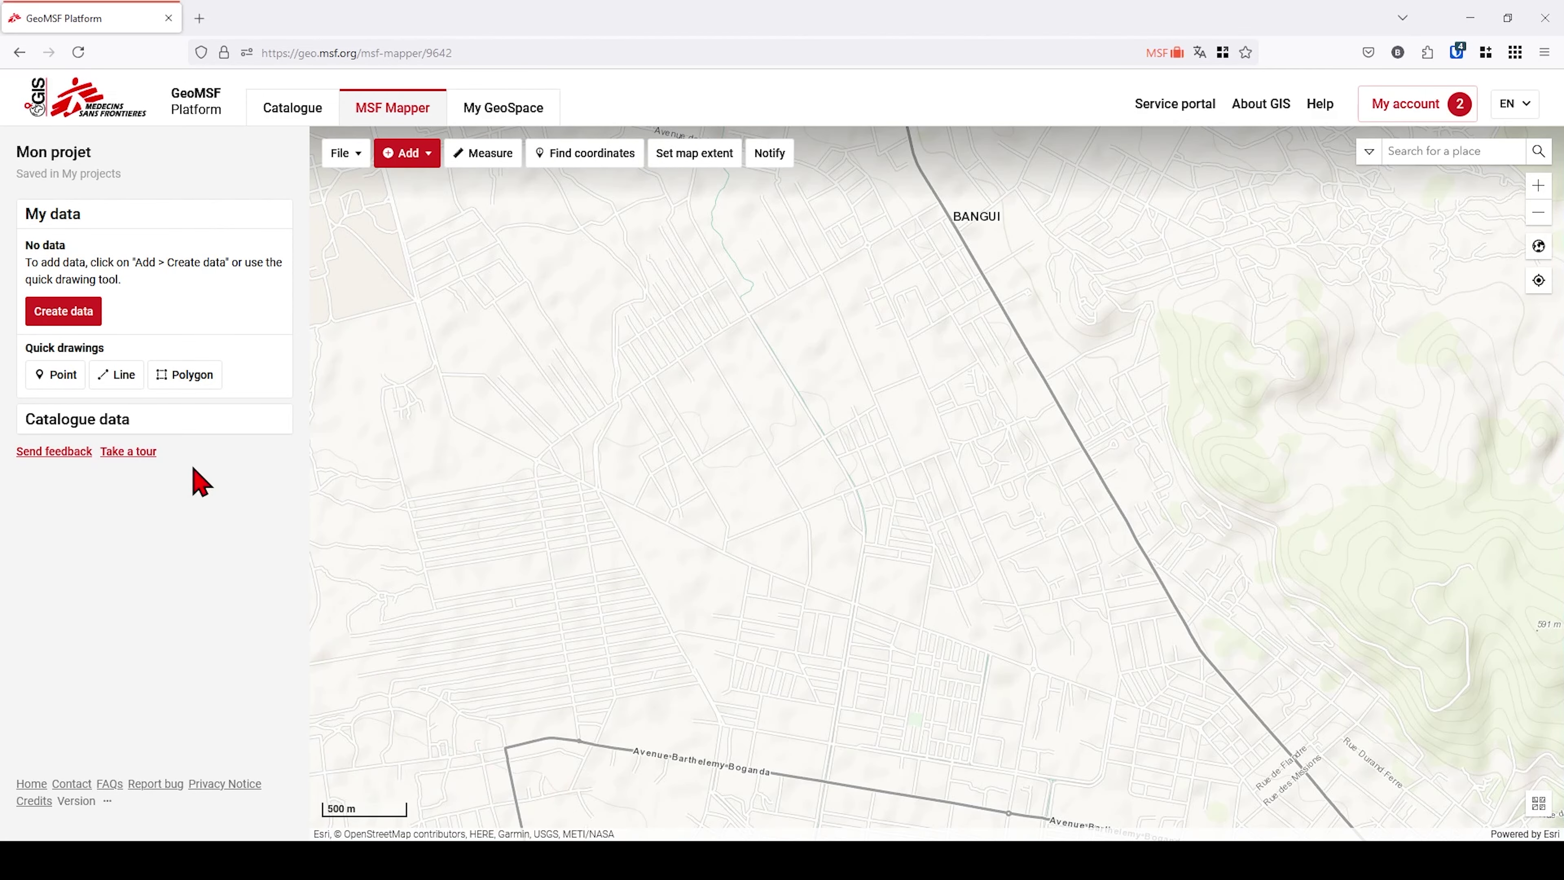
Create a data folder named Security containing a polygon layer named No go zone.
{"action": "left_click", "coordinate": [93, 321]}
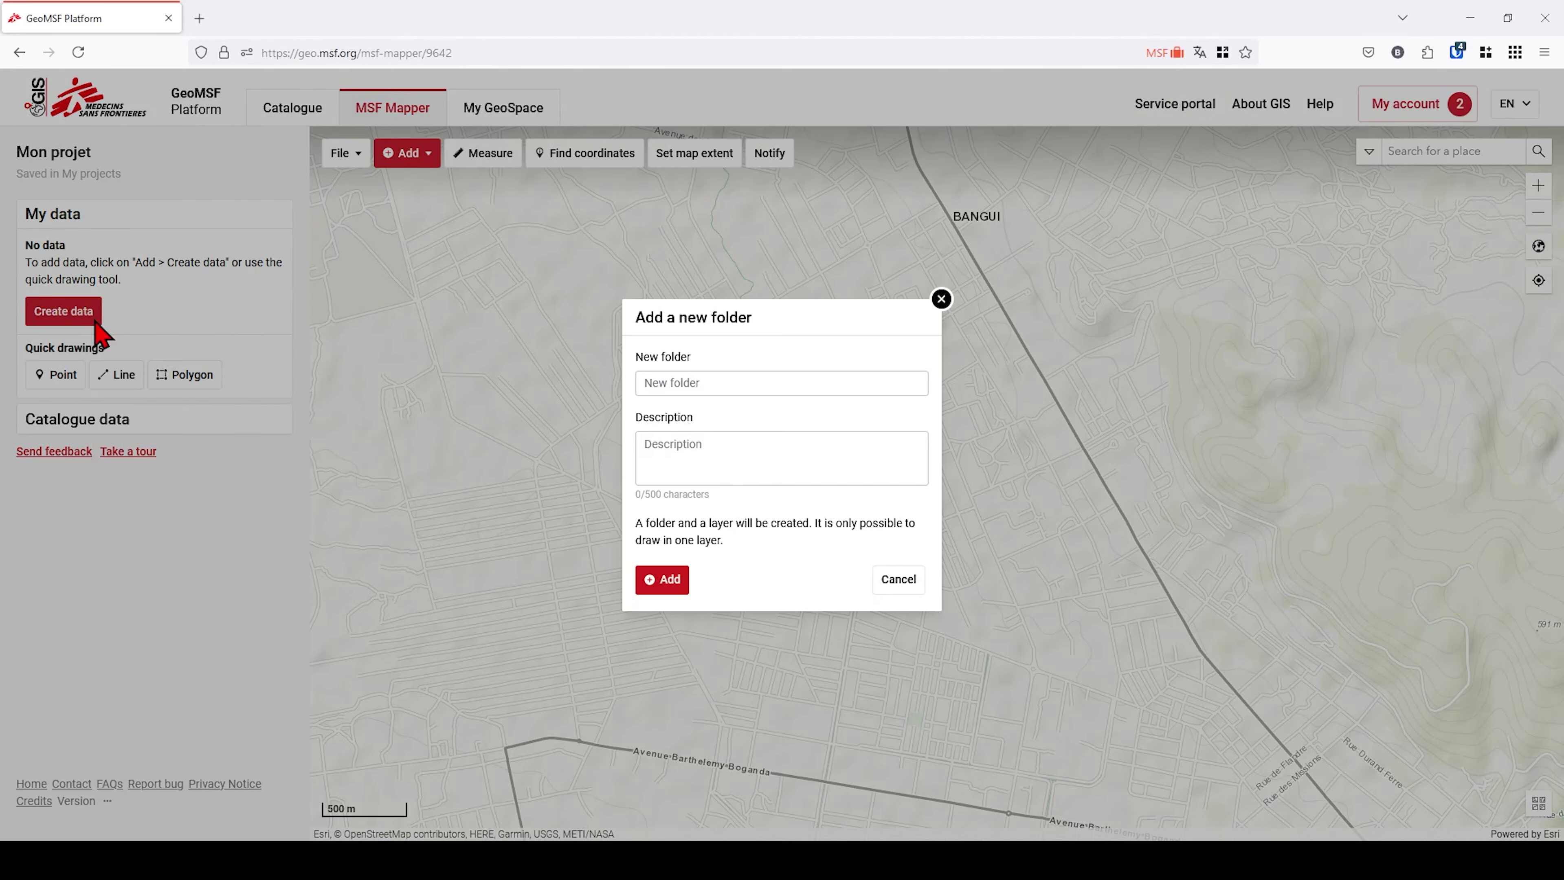
{"action": "left_click", "coordinate": [677, 387]}
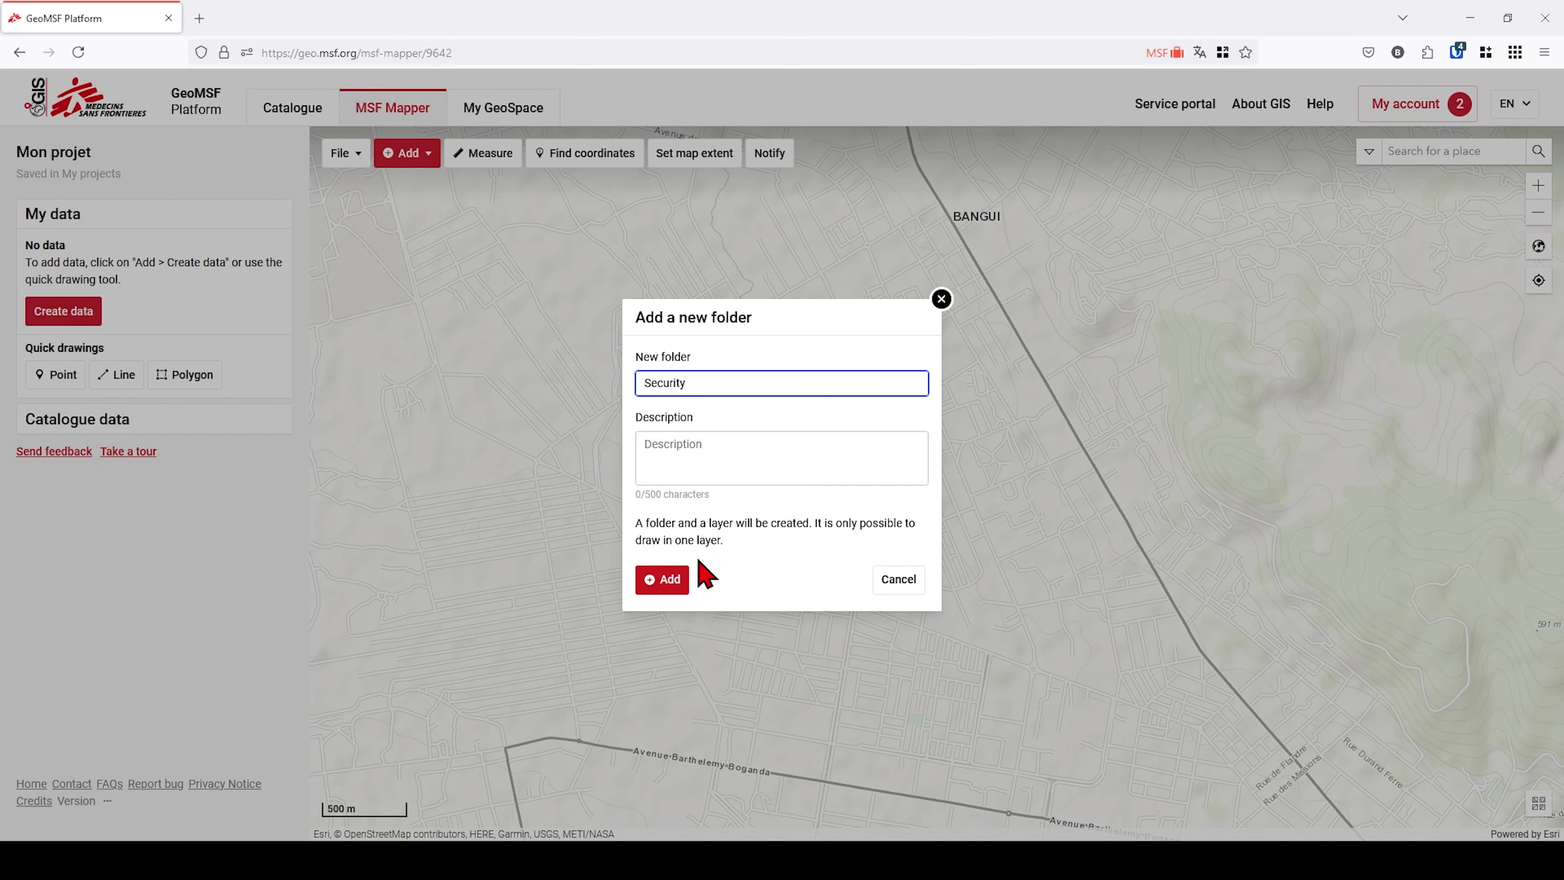
{"action": "left_click", "coordinate": [661, 579]}
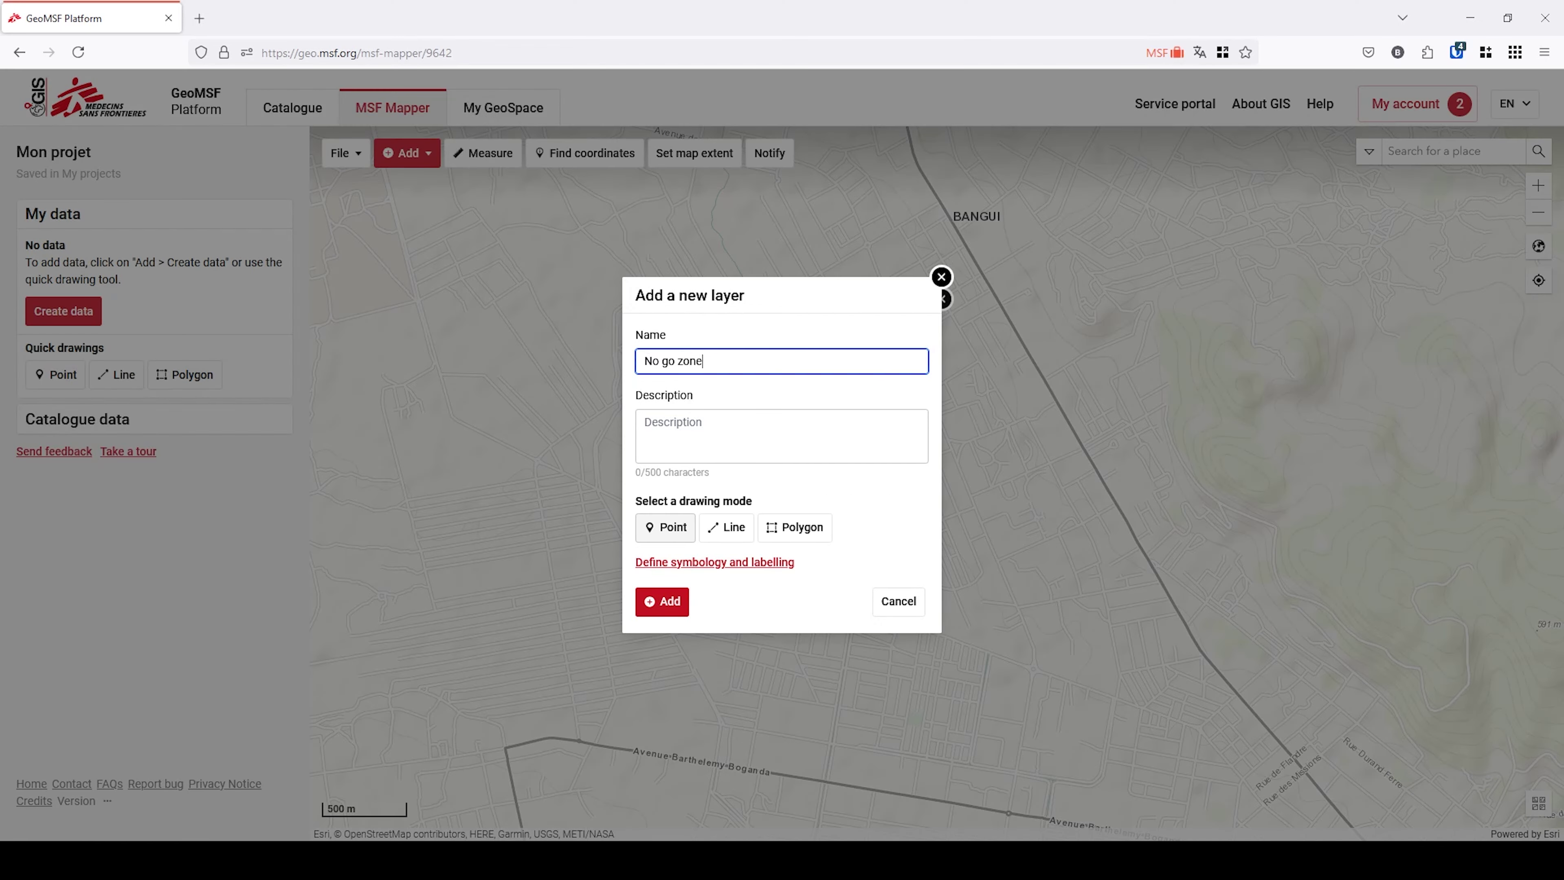
{"action": "left_click", "coordinate": [800, 532]}
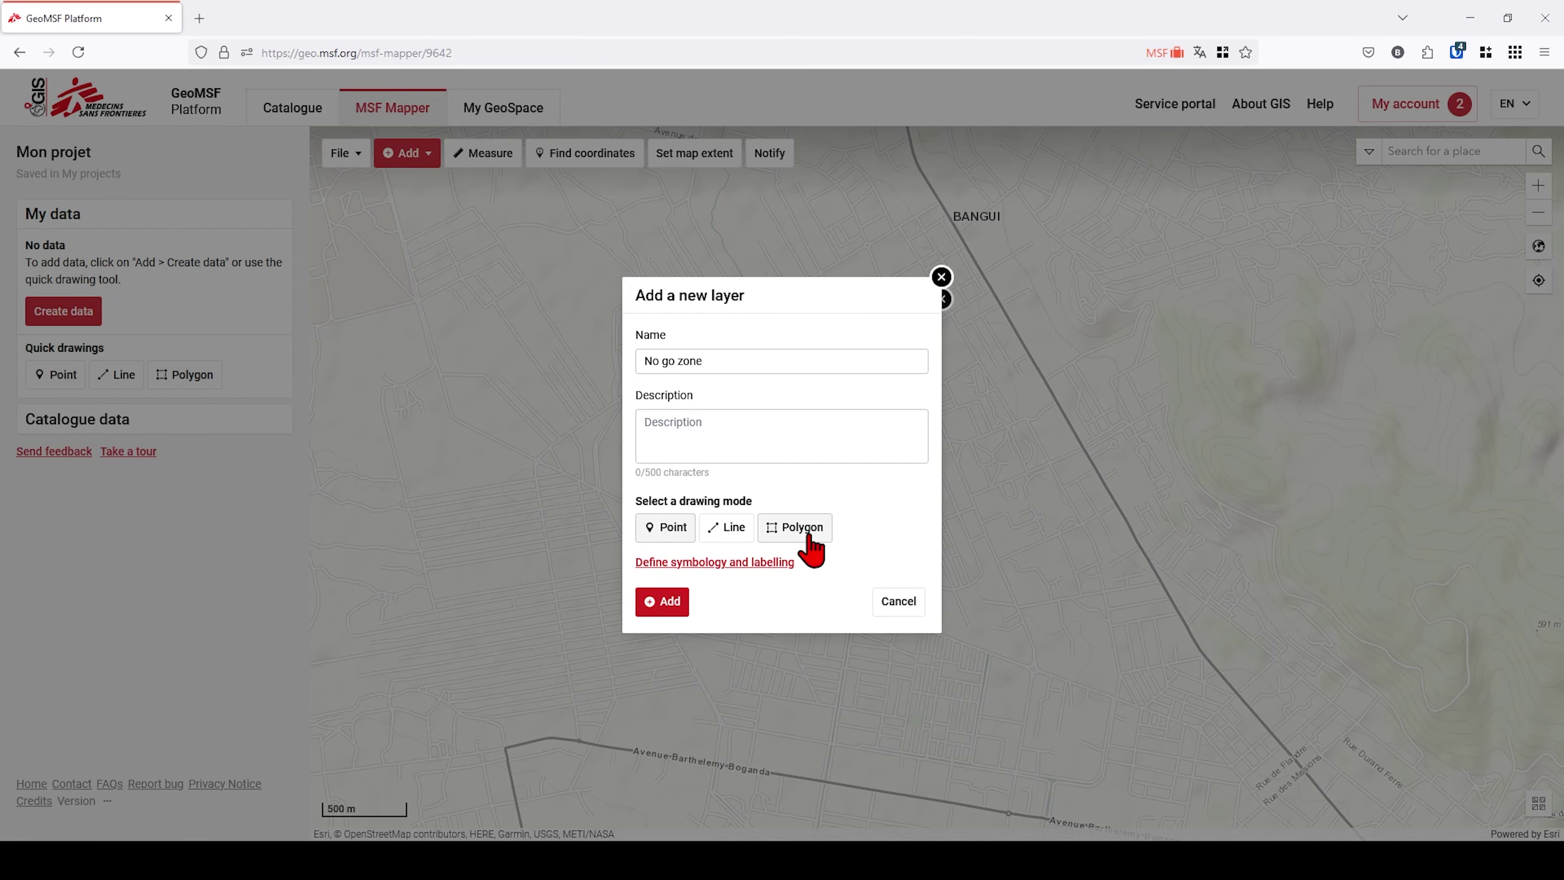
{"action": "left_click", "coordinate": [670, 604]}
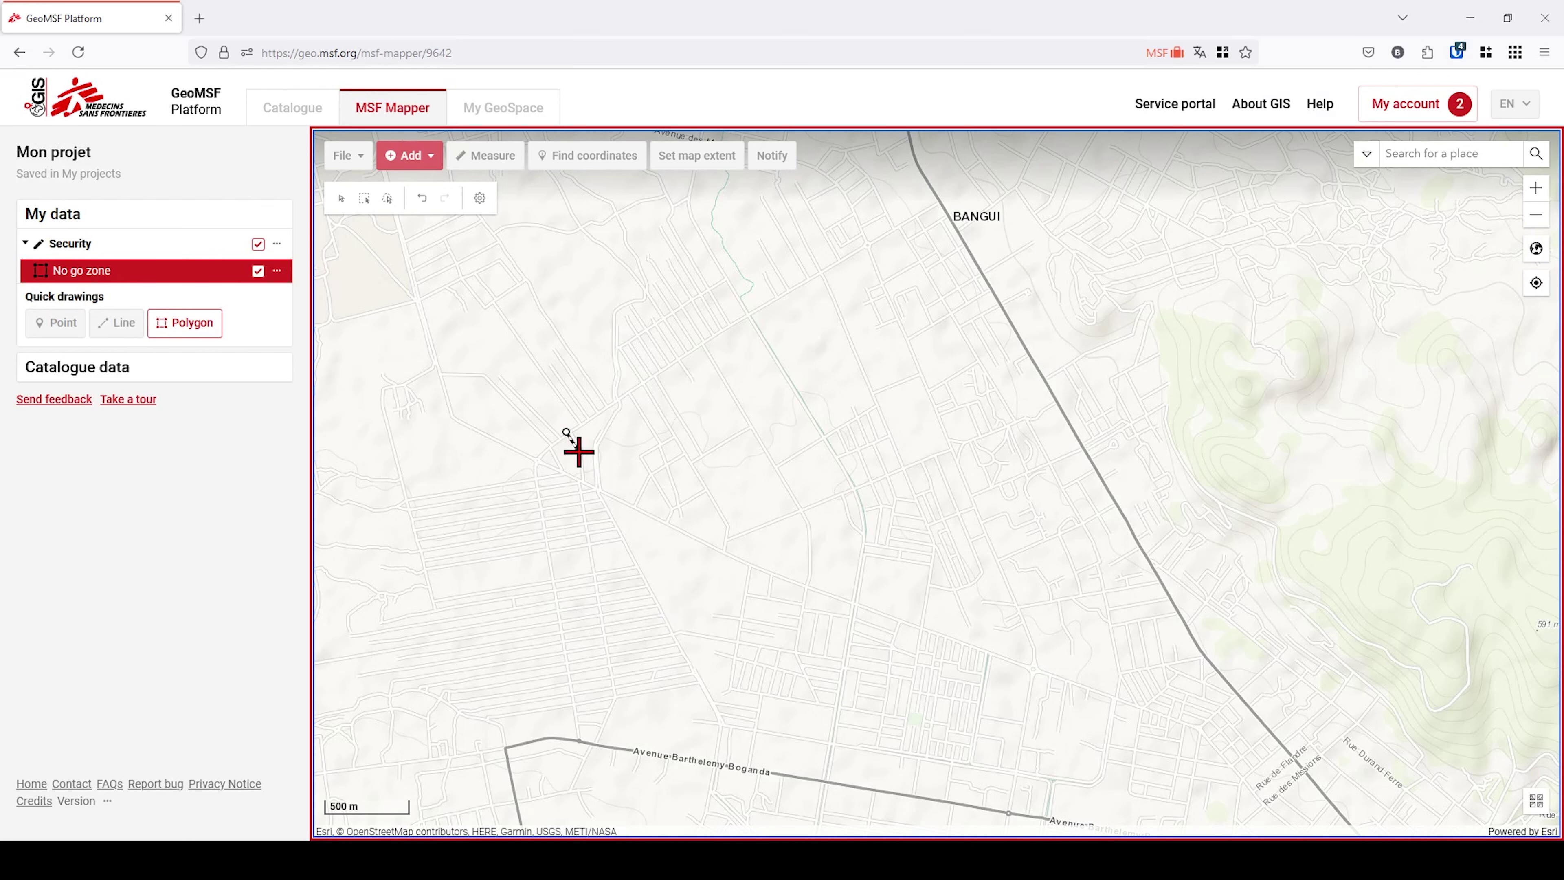
Draw the No go zone polygon over the street blocks southwest of the BANGUI label.
{"action": "left_click", "coordinate": [582, 482]}
{"action": "left_click", "coordinate": [806, 584]}
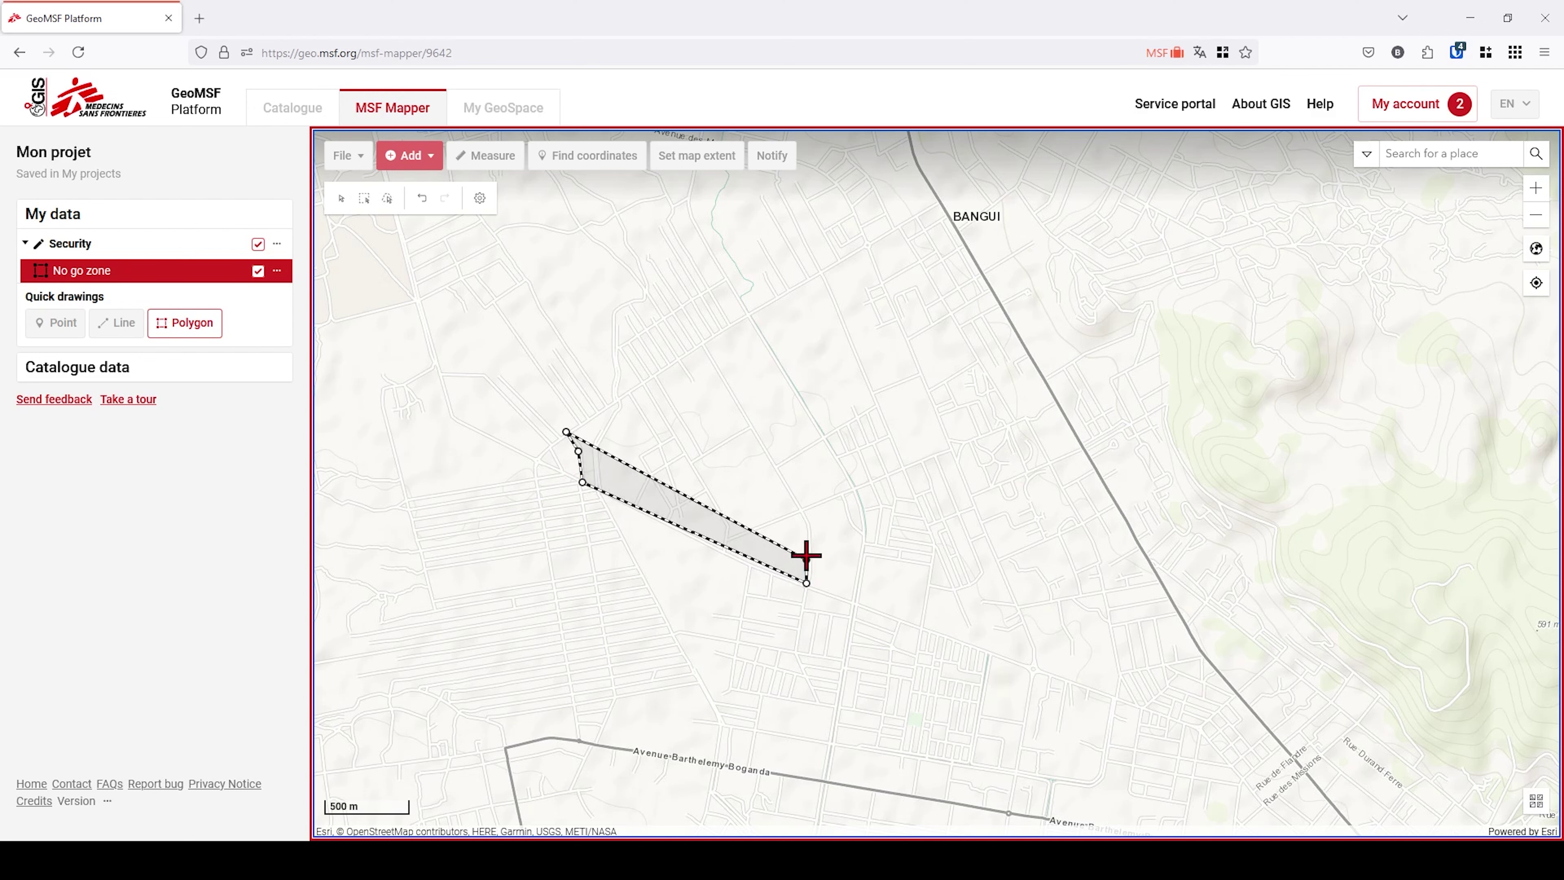
{"action": "left_click", "coordinate": [807, 523]}
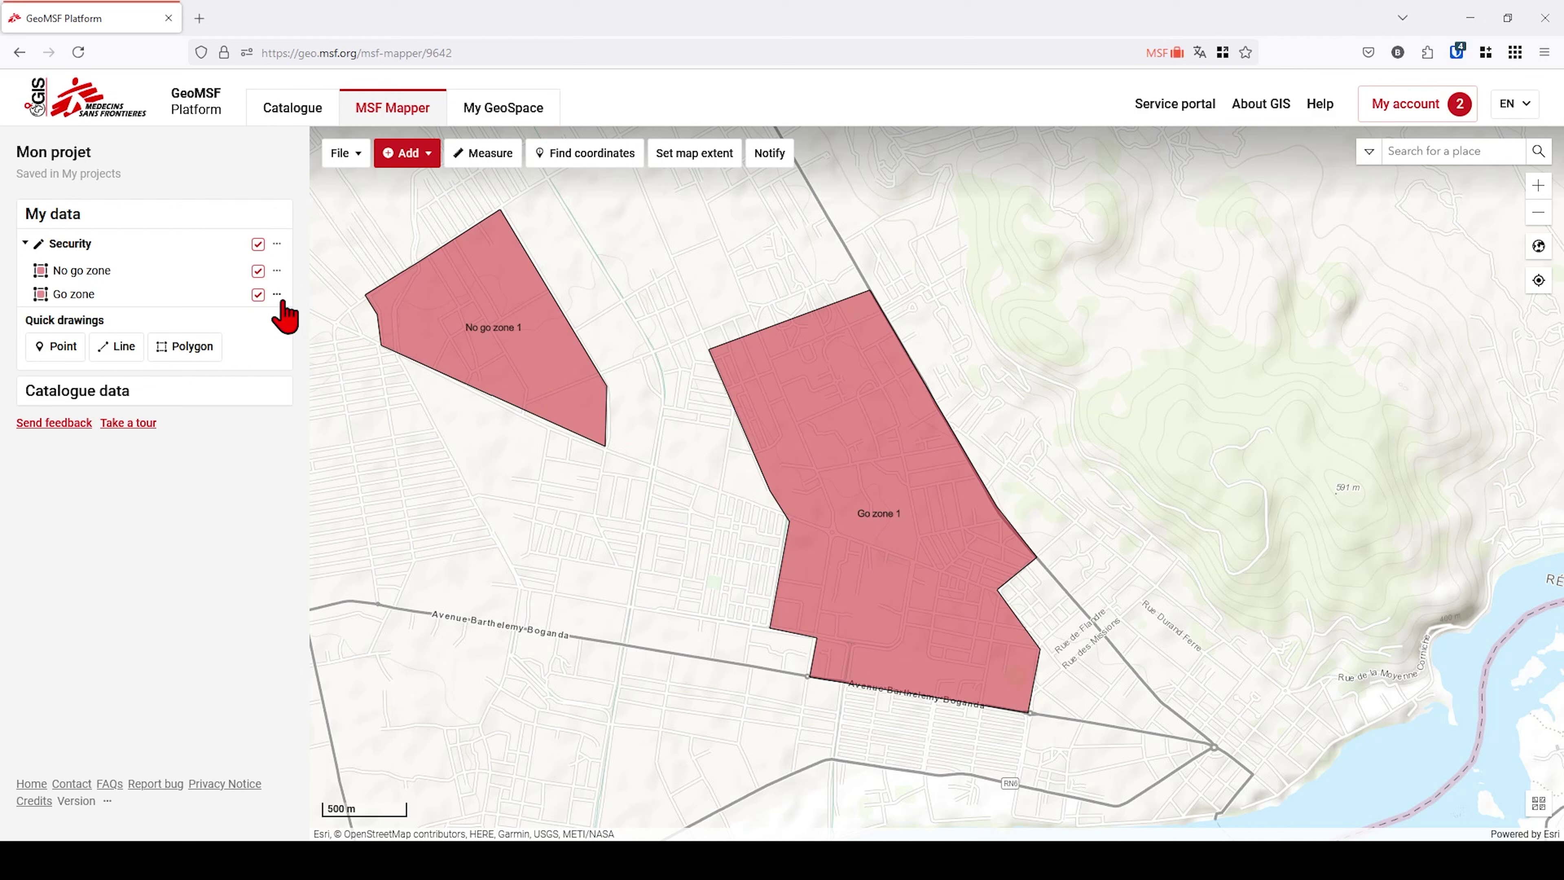
Set the Go zone layer's fill colour to green #21D136 and save its properties.
{"action": "left_click", "coordinate": [277, 295]}
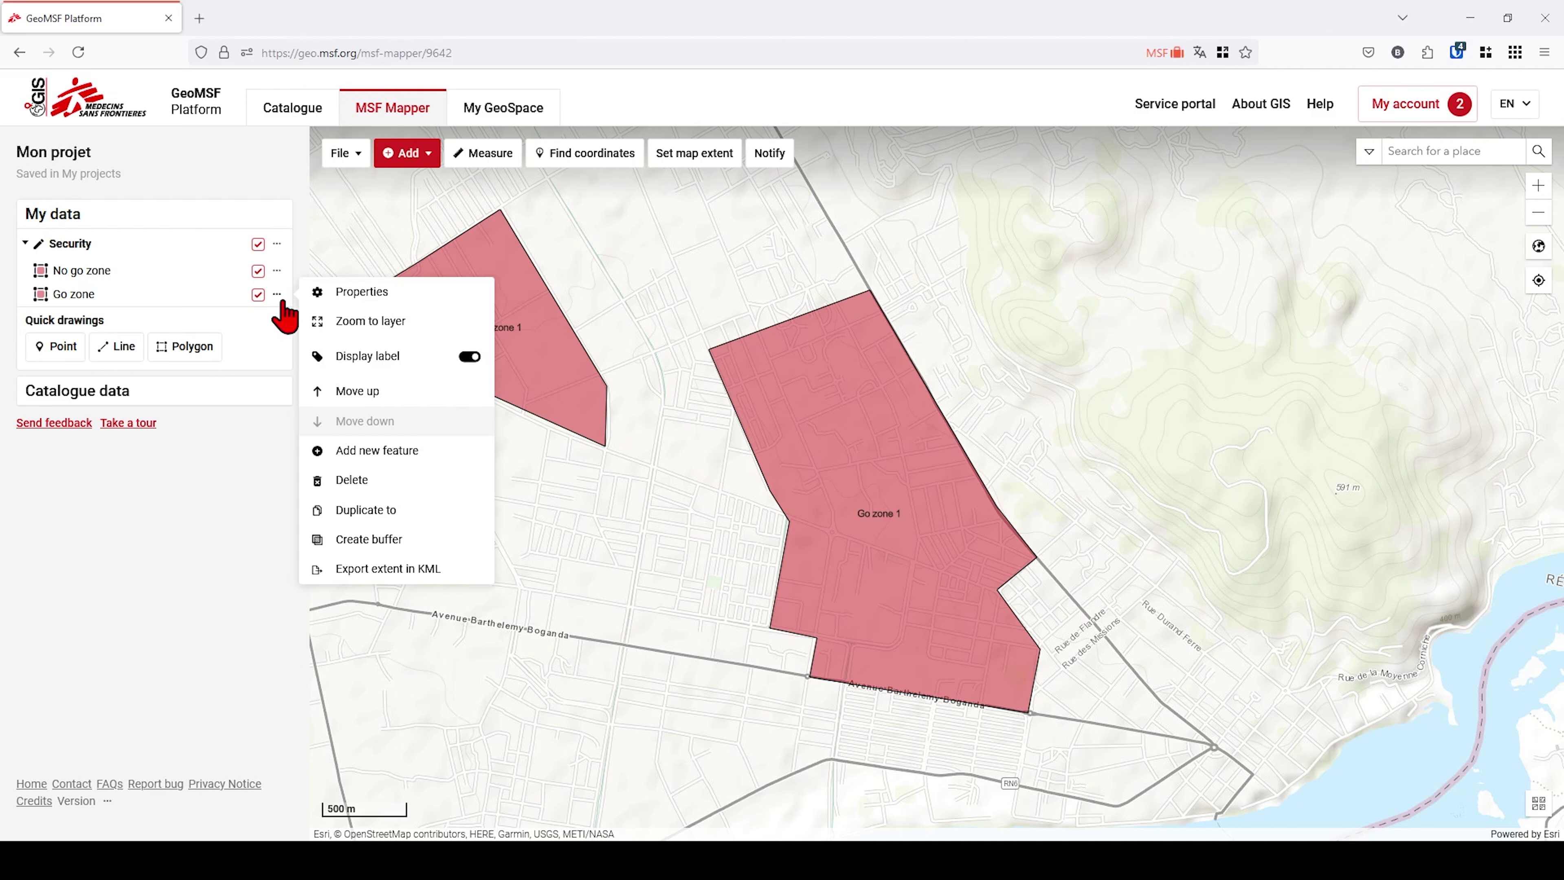
{"action": "left_click", "coordinate": [423, 300]}
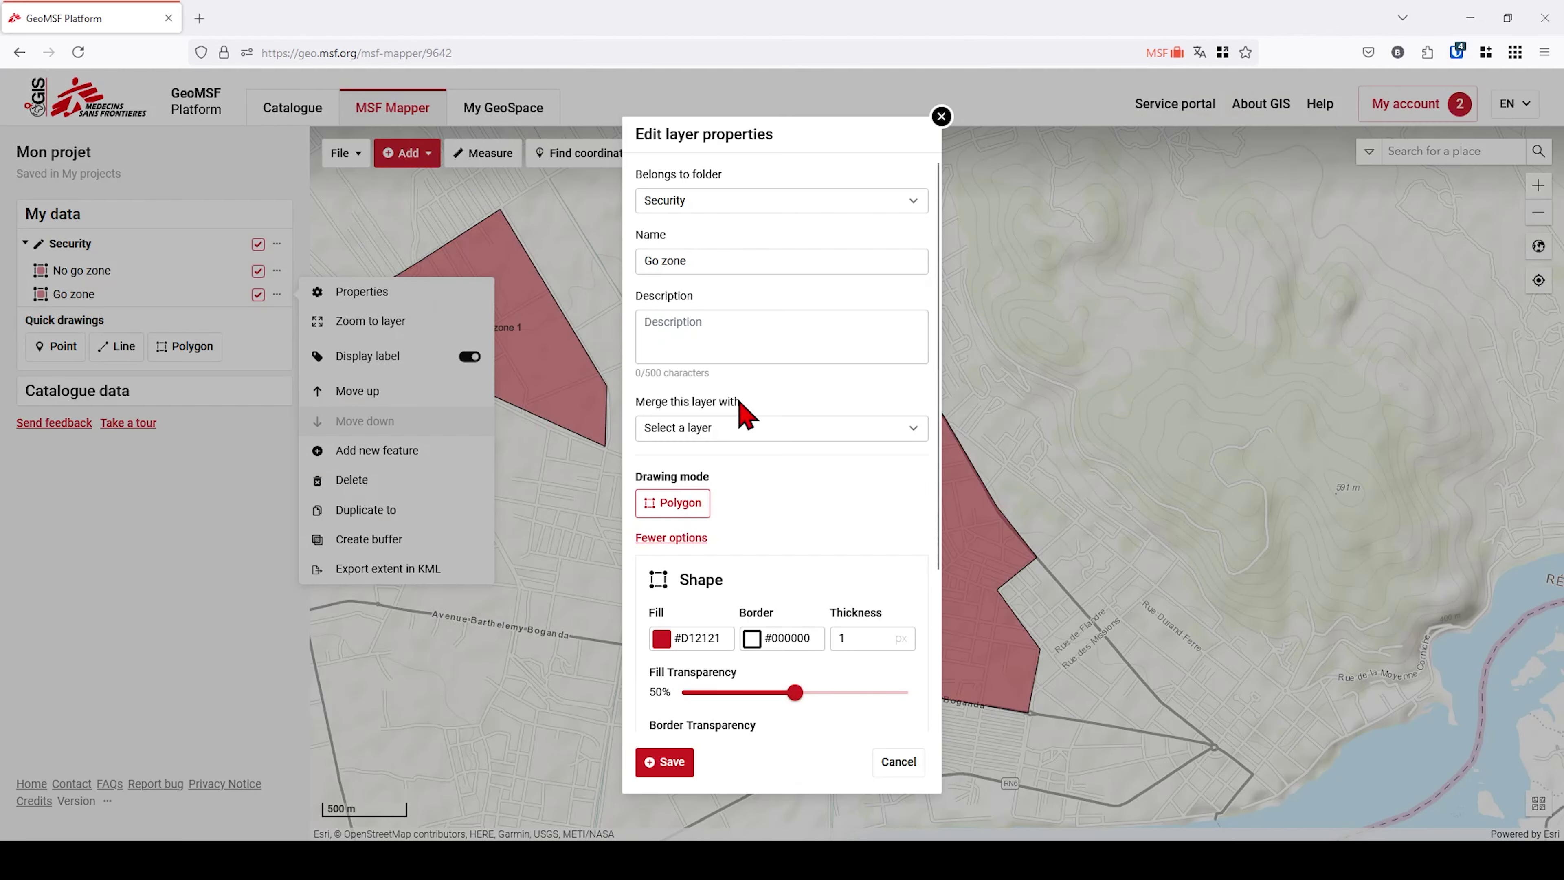
{"action": "left_click", "coordinate": [662, 639]}
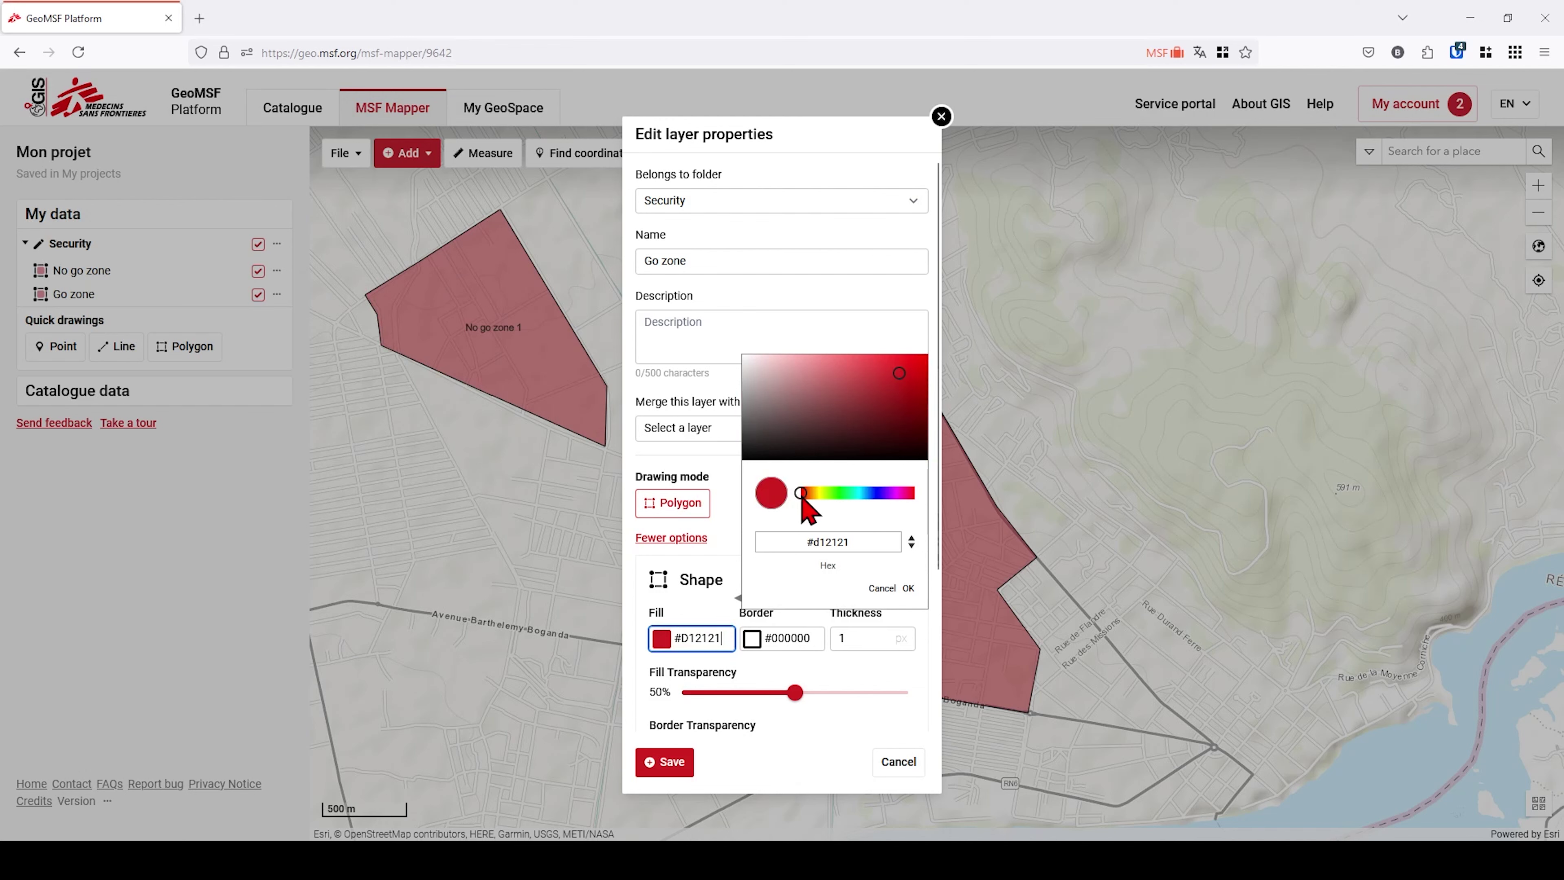
{"action": "left_click_drag", "start_coordinate": [801, 494], "coordinate": [841, 493]}
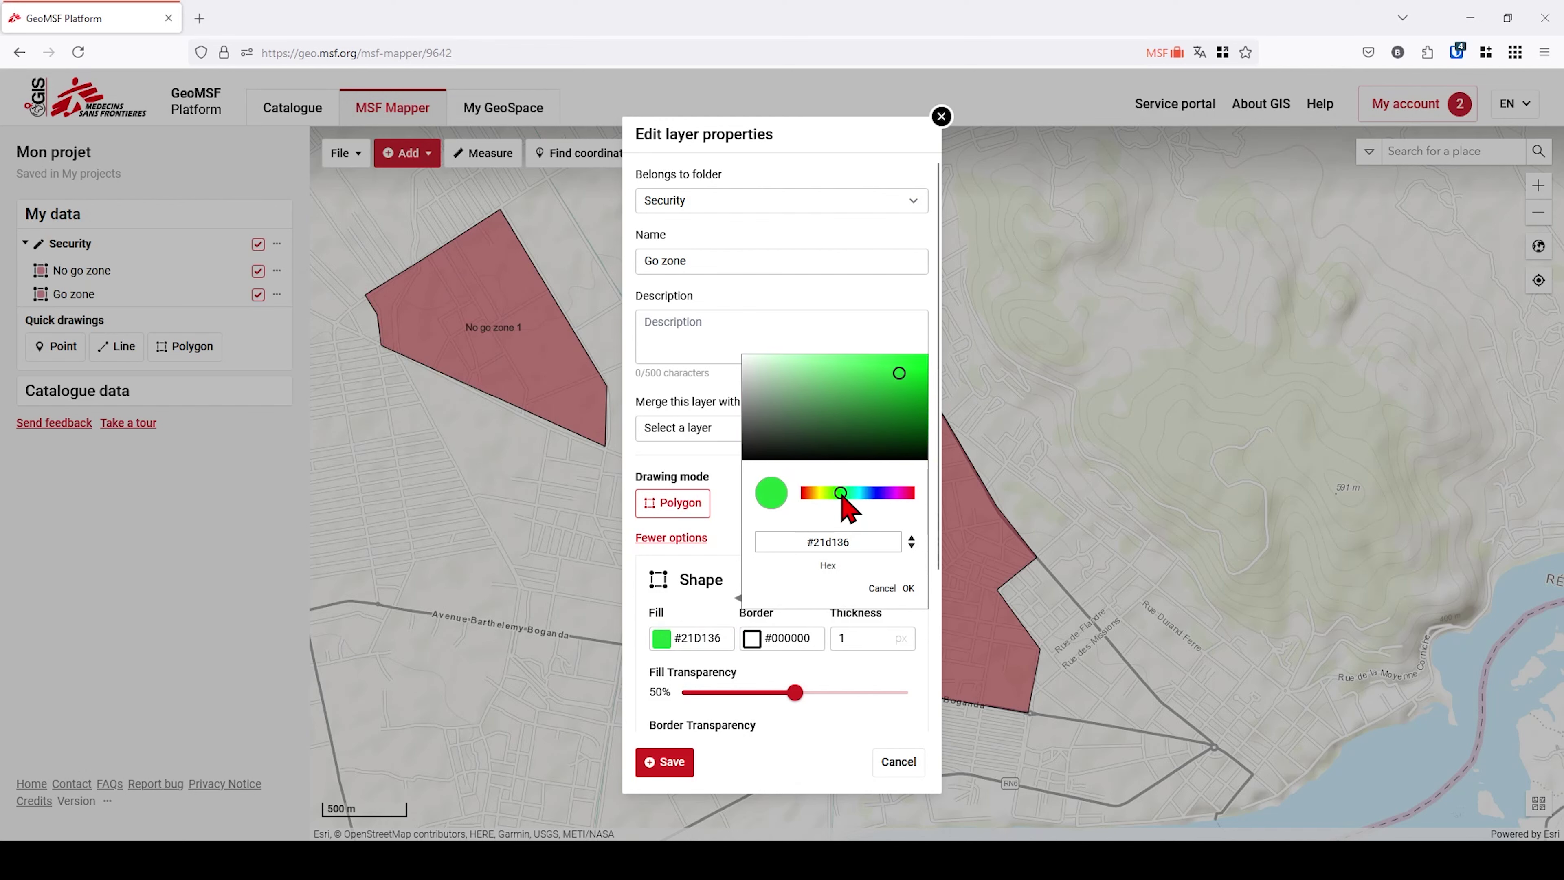
{"action": "left_click", "coordinate": [907, 591]}
{"action": "left_click", "coordinate": [677, 764]}
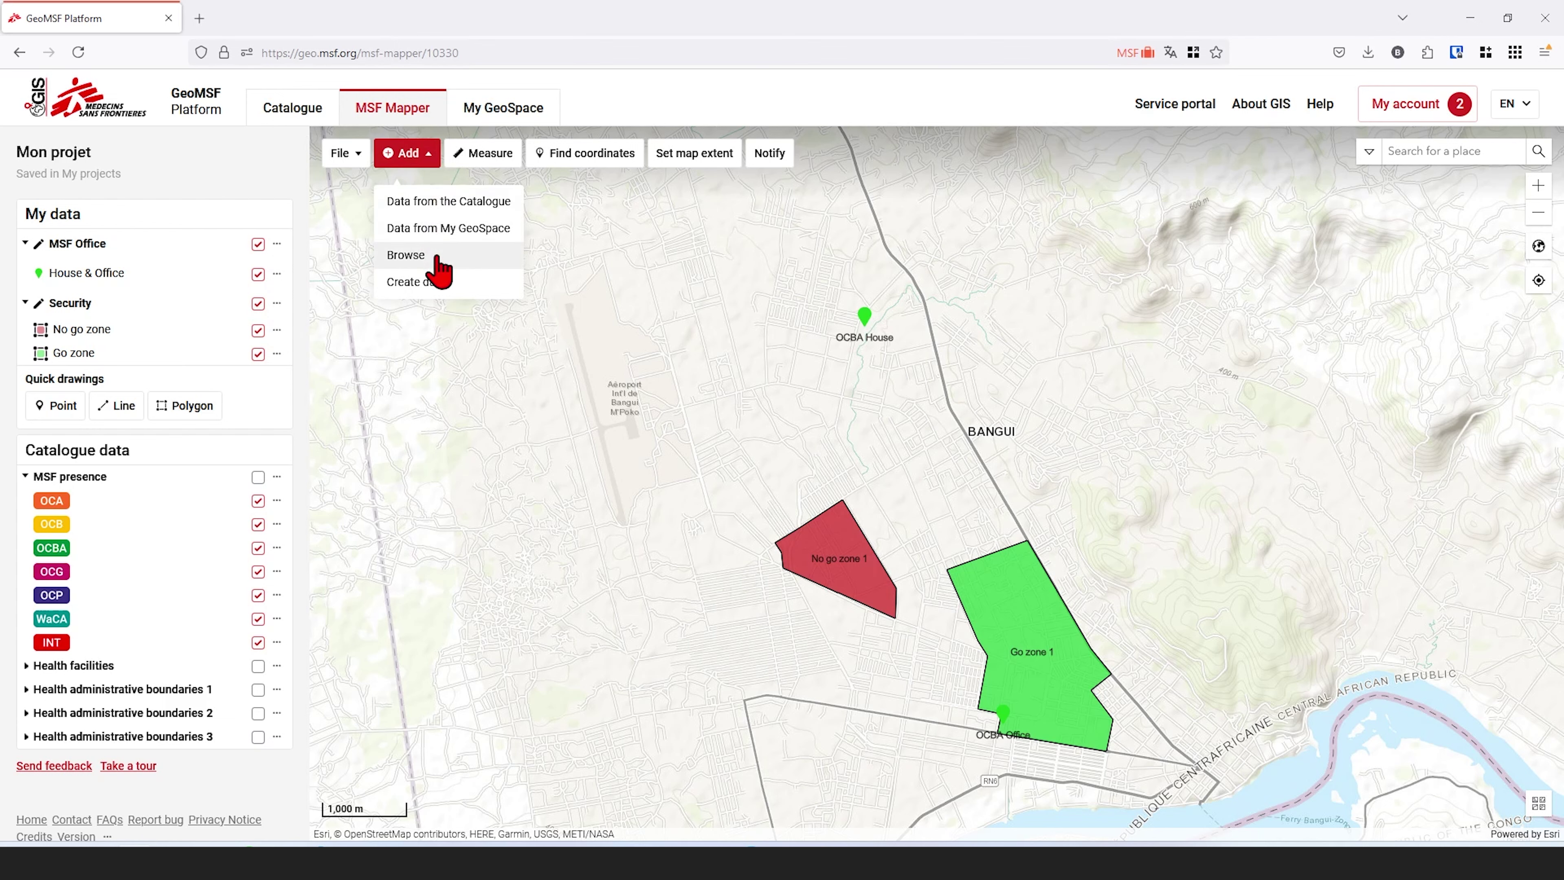
Upload the file house_office_path.gpx from the MSF Mapper data folder and add it to the map.
{"action": "left_click", "coordinate": [438, 257]}
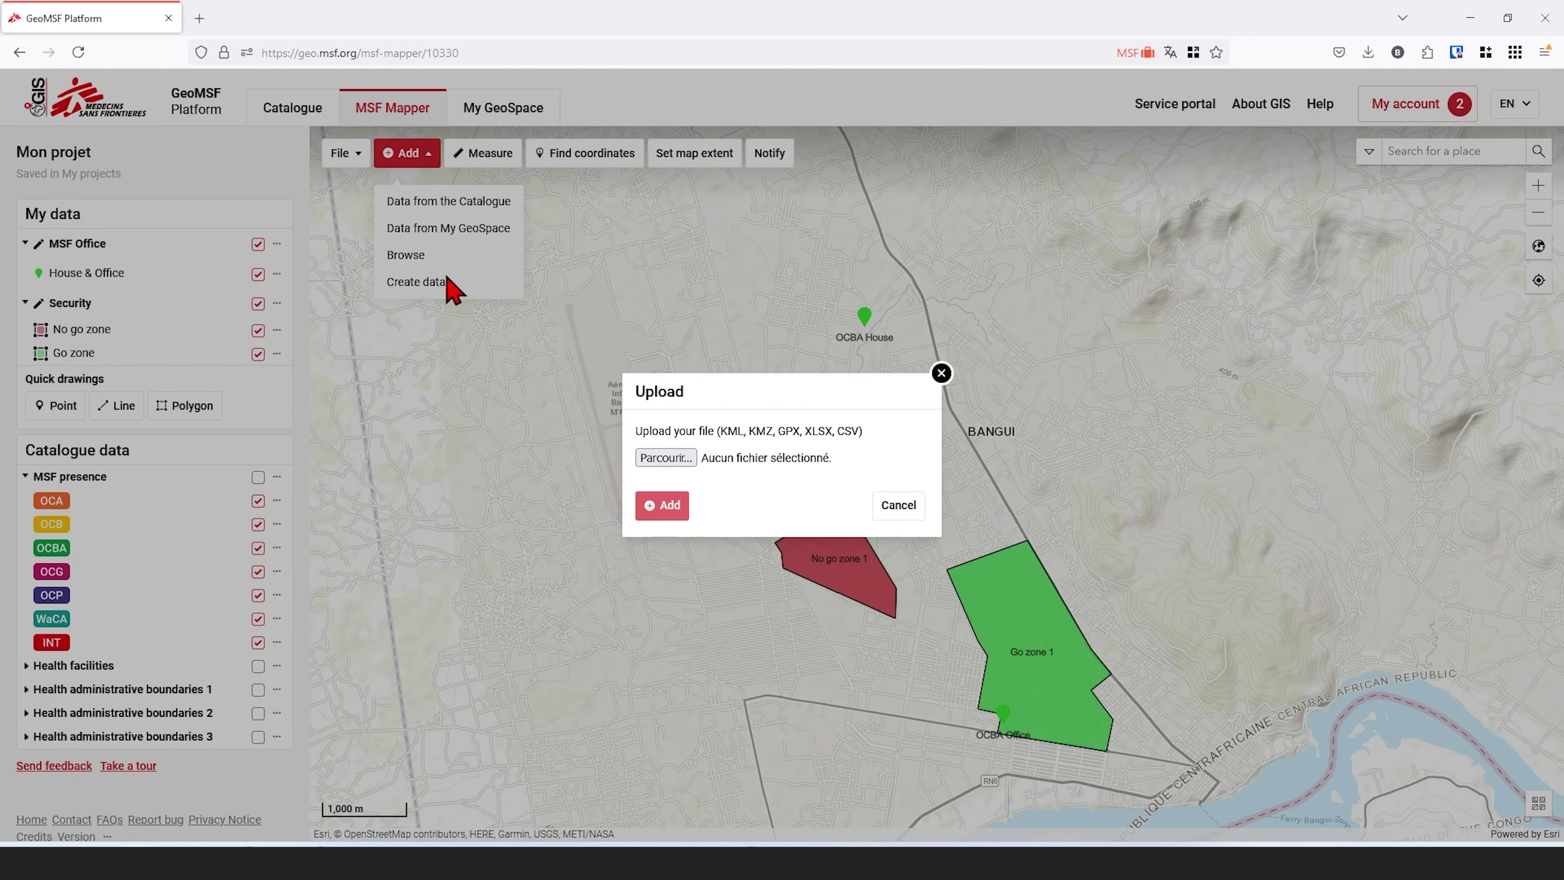
{"action": "left_click", "coordinate": [673, 459]}
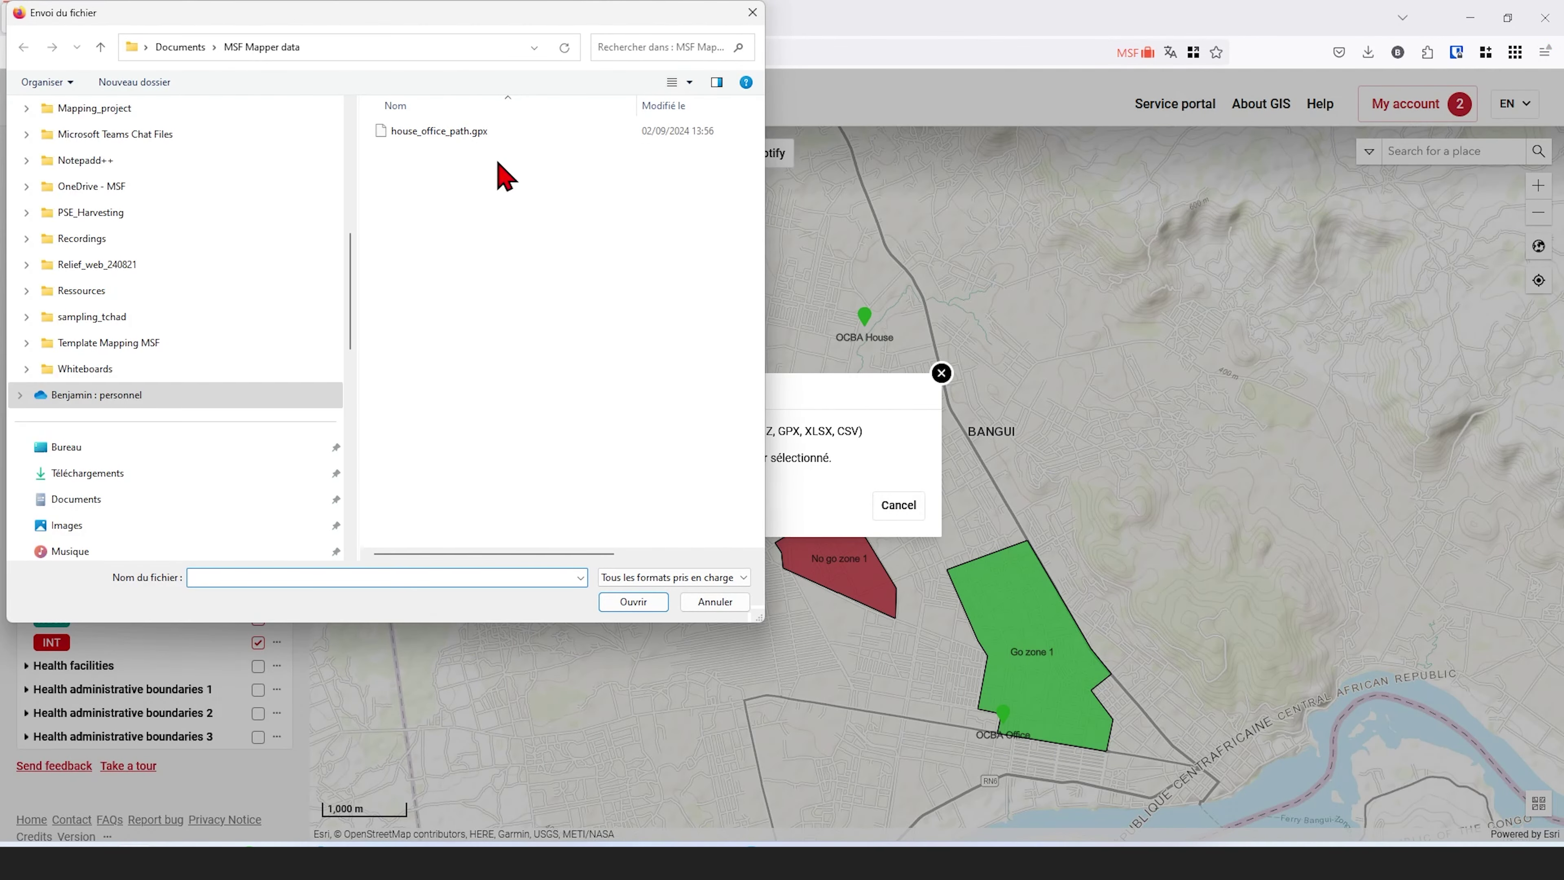
{"action": "left_click", "coordinate": [467, 134]}
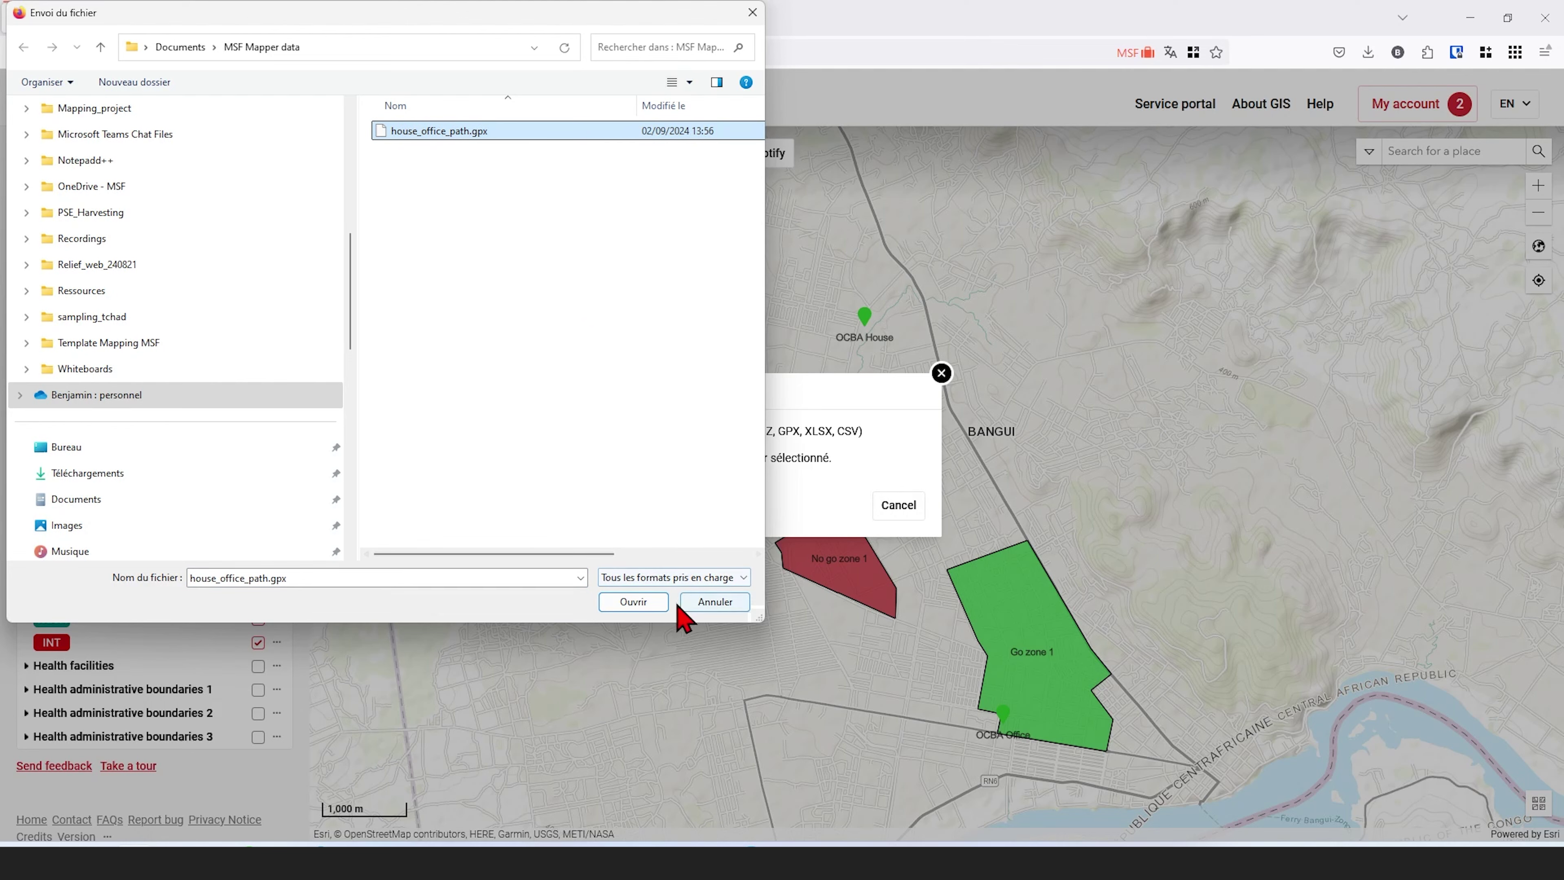
{"action": "left_click", "coordinate": [644, 604]}
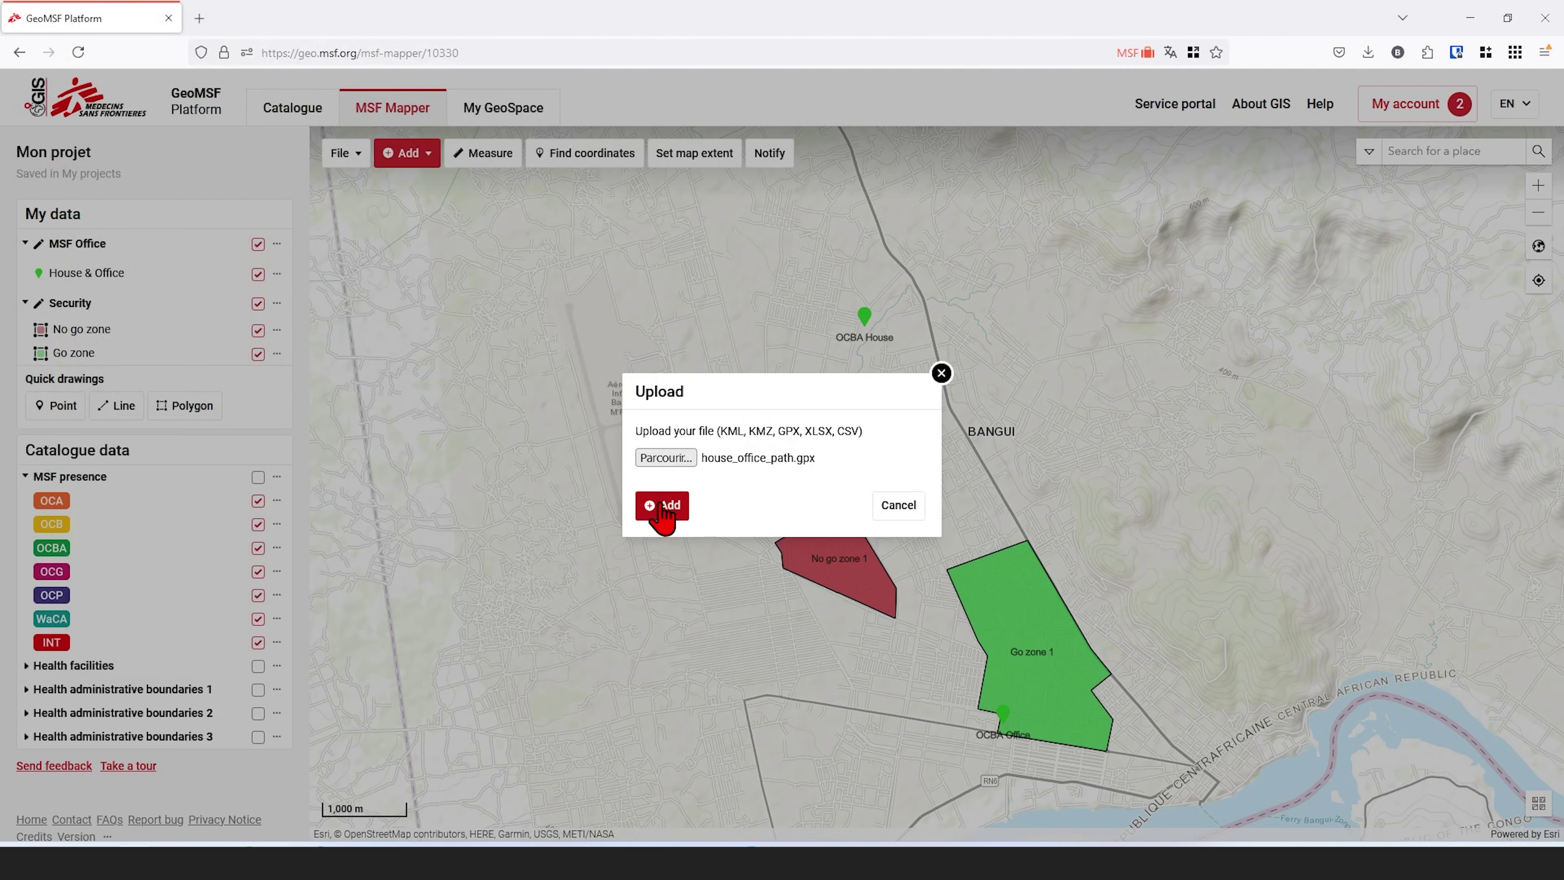
{"action": "left_click", "coordinate": [665, 511]}
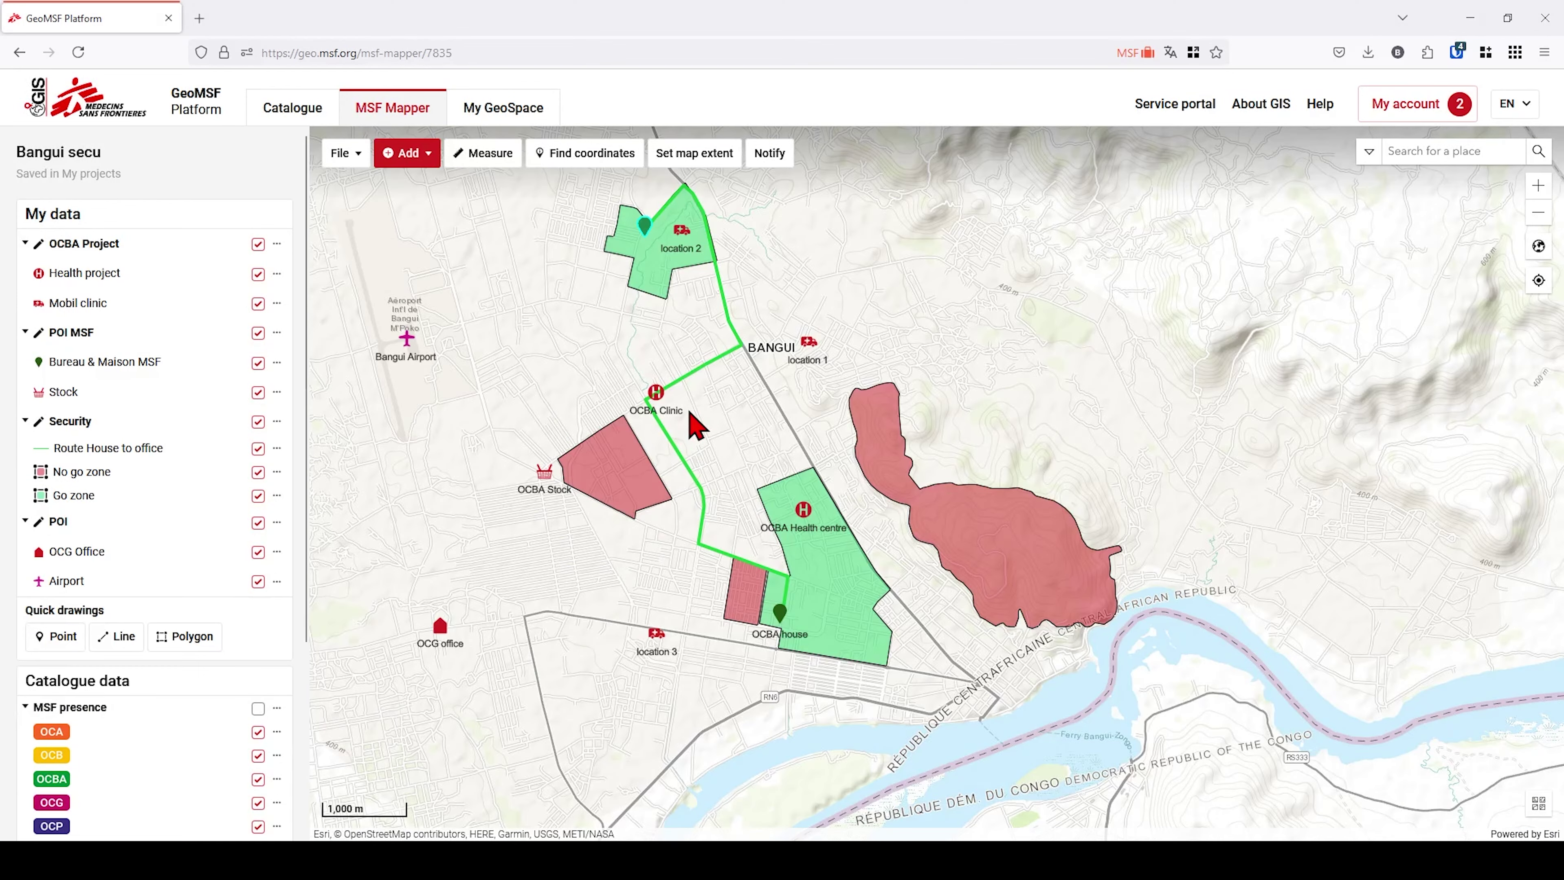
Create a 150-meter buffer around the Health project layer.
{"action": "scroll", "coordinate": [696, 425], "scroll_direction": "up", "scroll_amount": 1}
{"action": "left_click_drag", "start_coordinate": [688, 426], "coordinate": [684, 443]}
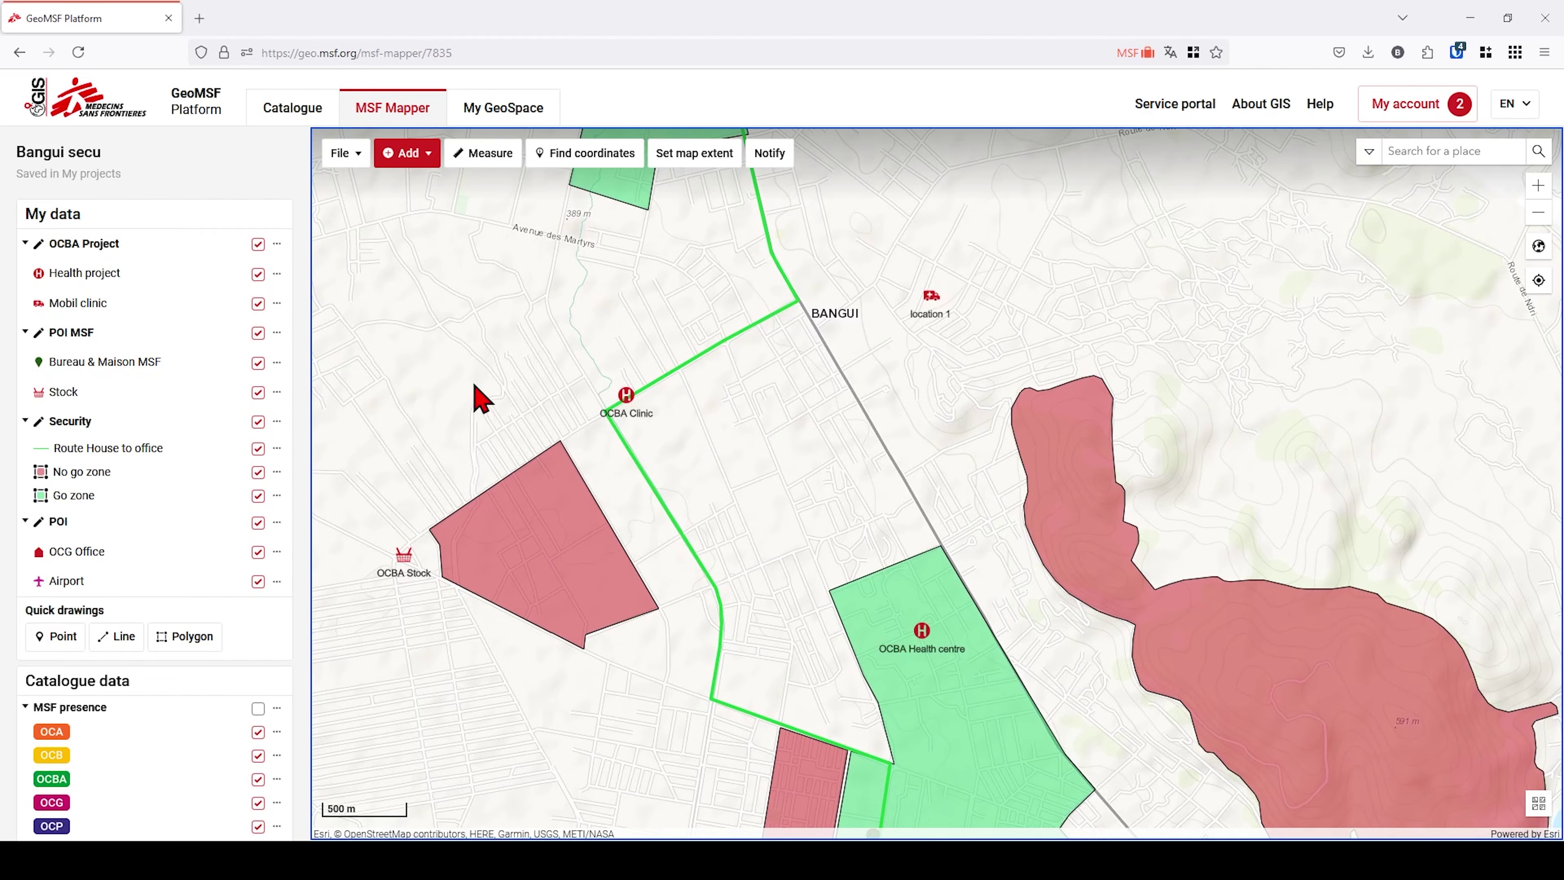
{"action": "left_click", "coordinate": [276, 273]}
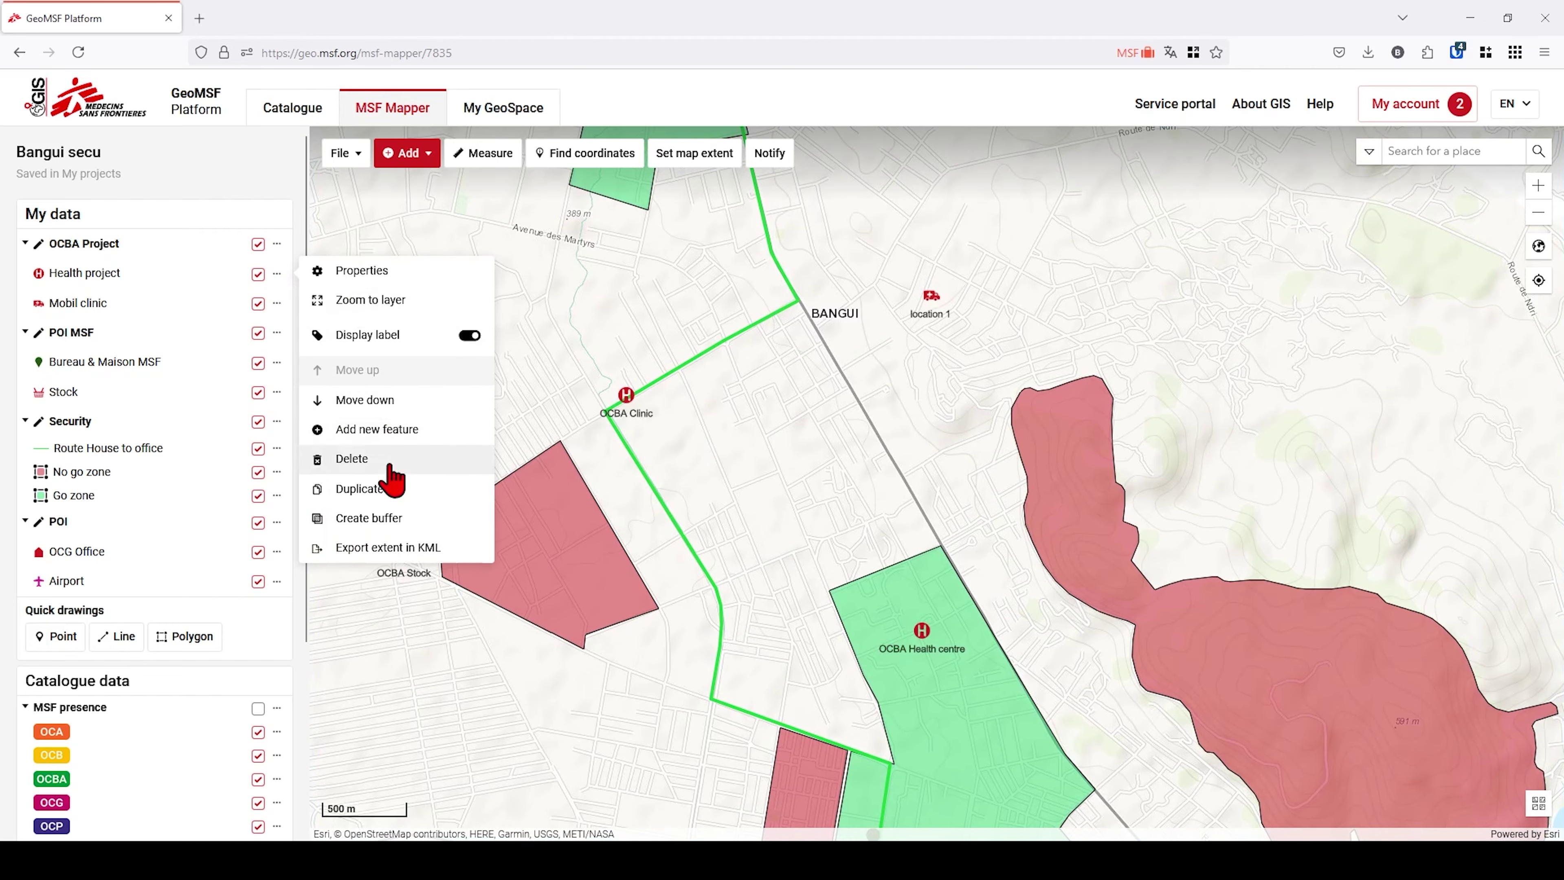
{"action": "left_click", "coordinate": [397, 520]}
{"action": "left_click", "coordinate": [749, 426]}
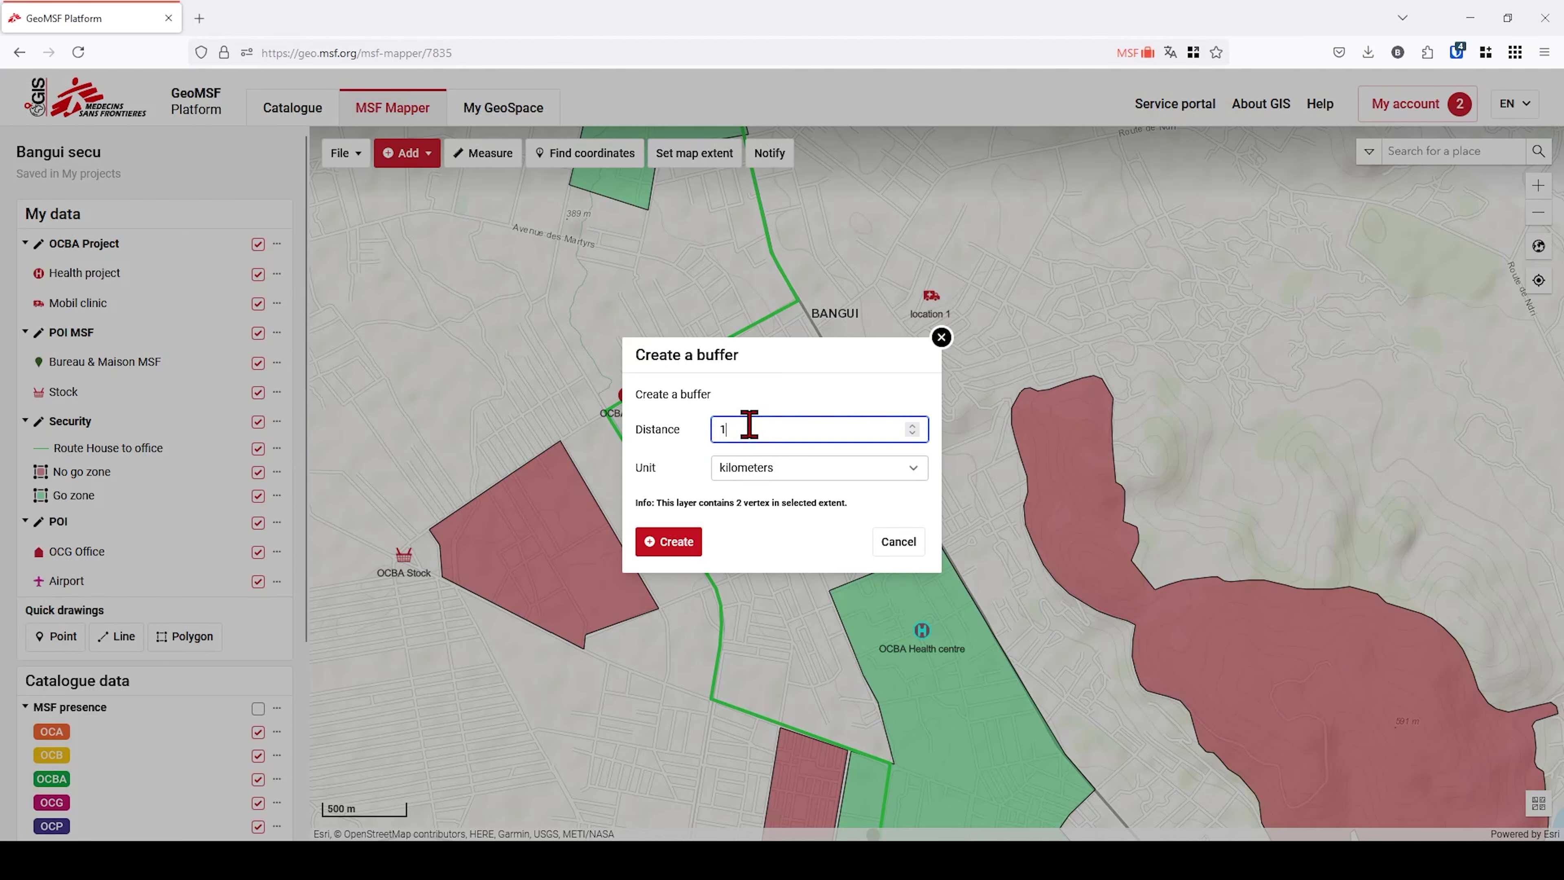
{"action": "type", "text": "50"}
{"action": "left_click", "coordinate": [773, 468]}
{"action": "left_click", "coordinate": [751, 502]}
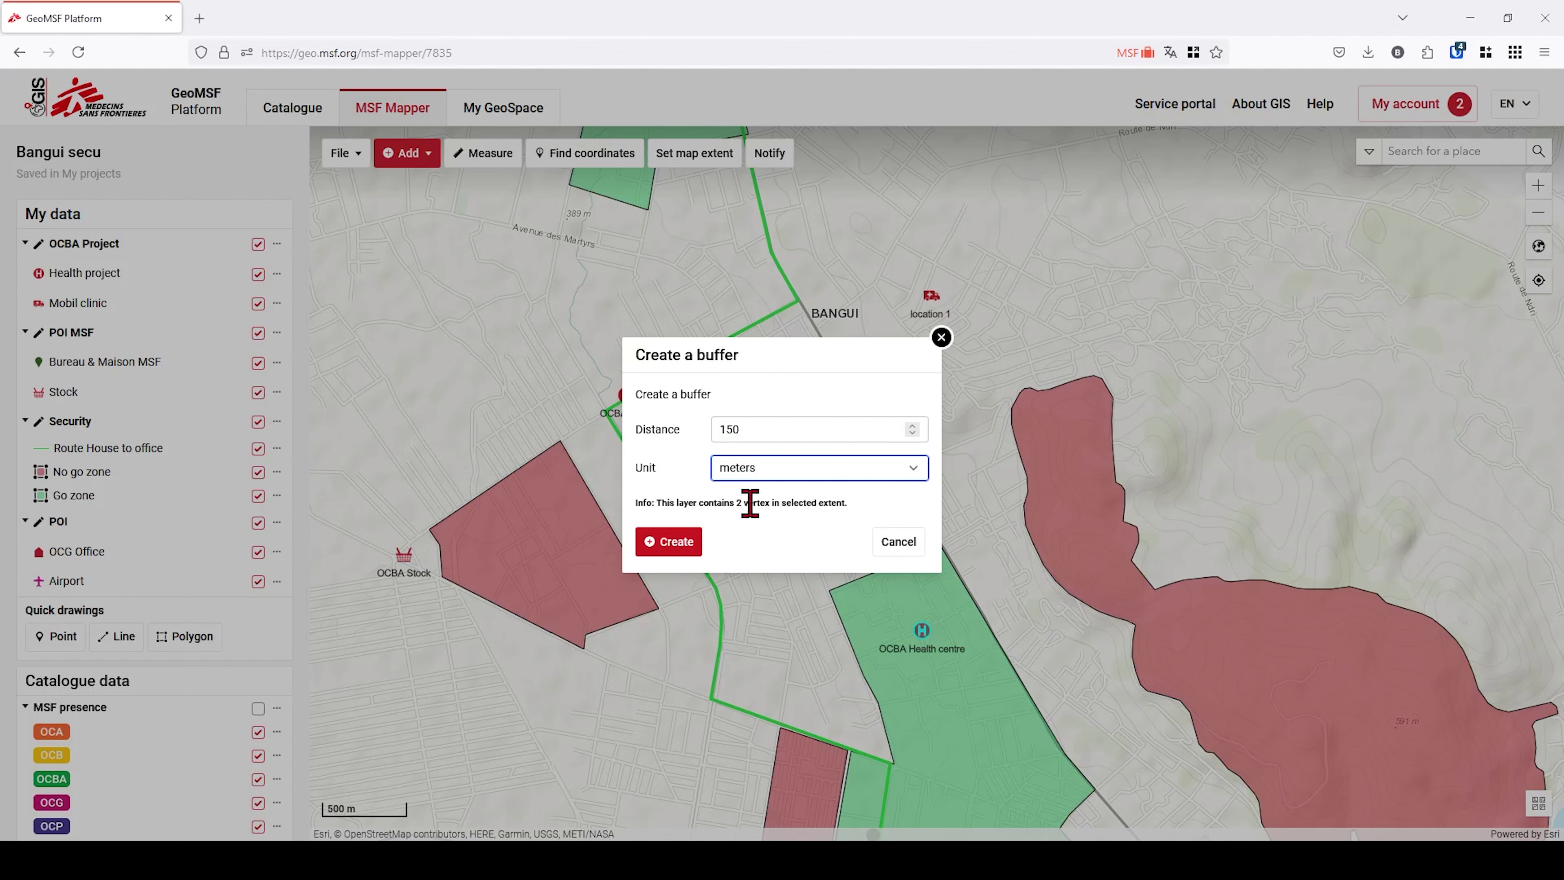
{"action": "left_click", "coordinate": [675, 548]}
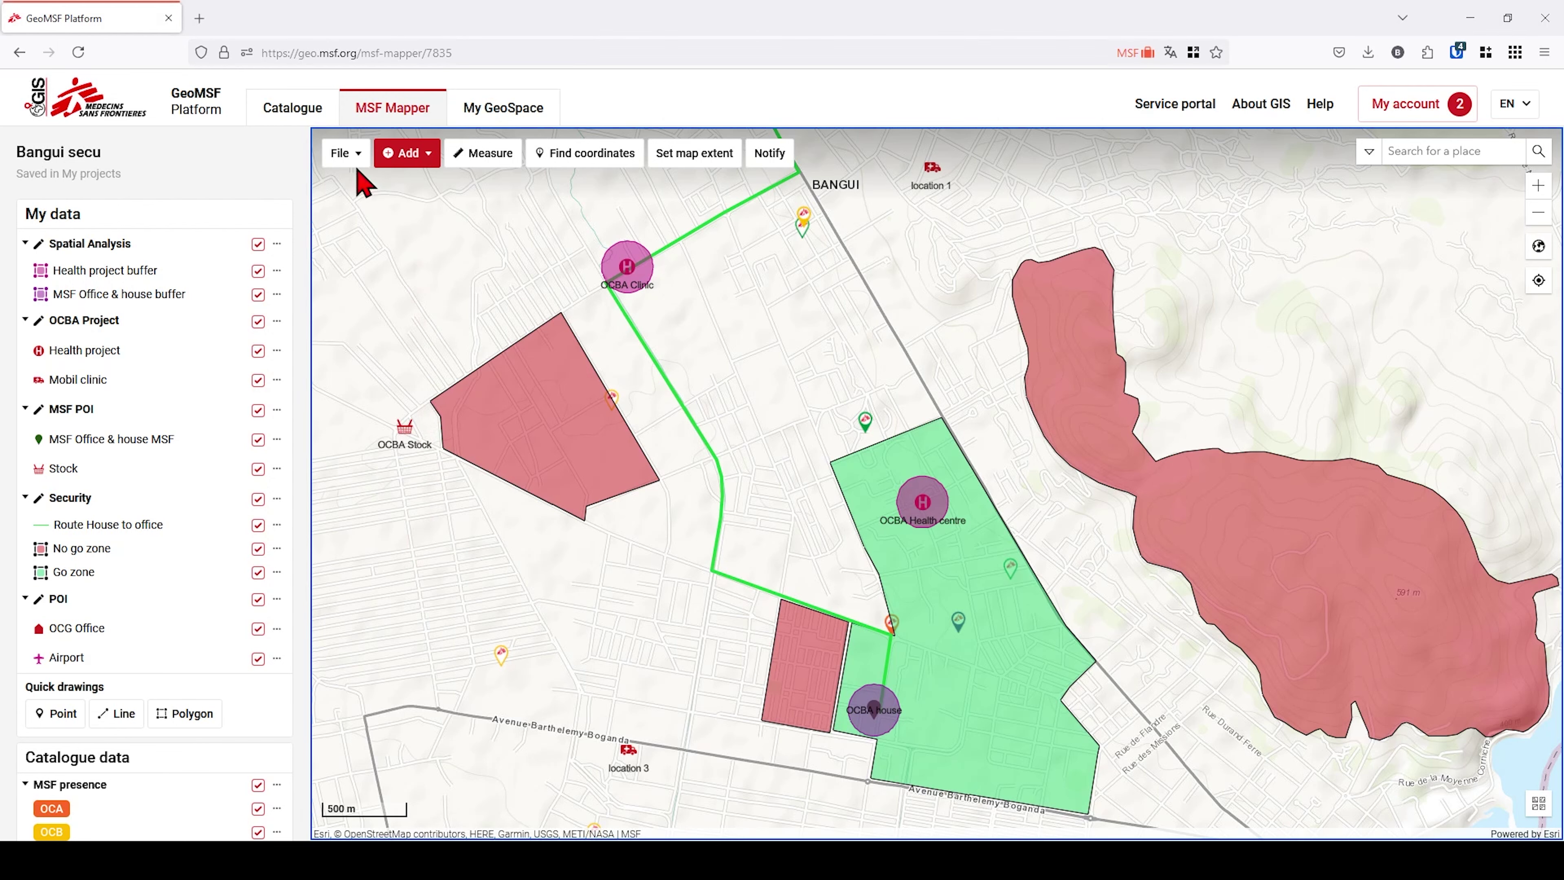
Export the map titled Bangui security map for MSF Internal use Only, then view the exported PDF and close it.
{"action": "left_click", "coordinate": [348, 157]}
{"action": "left_click", "coordinate": [386, 311]}
{"action": "left_click", "coordinate": [677, 331]}
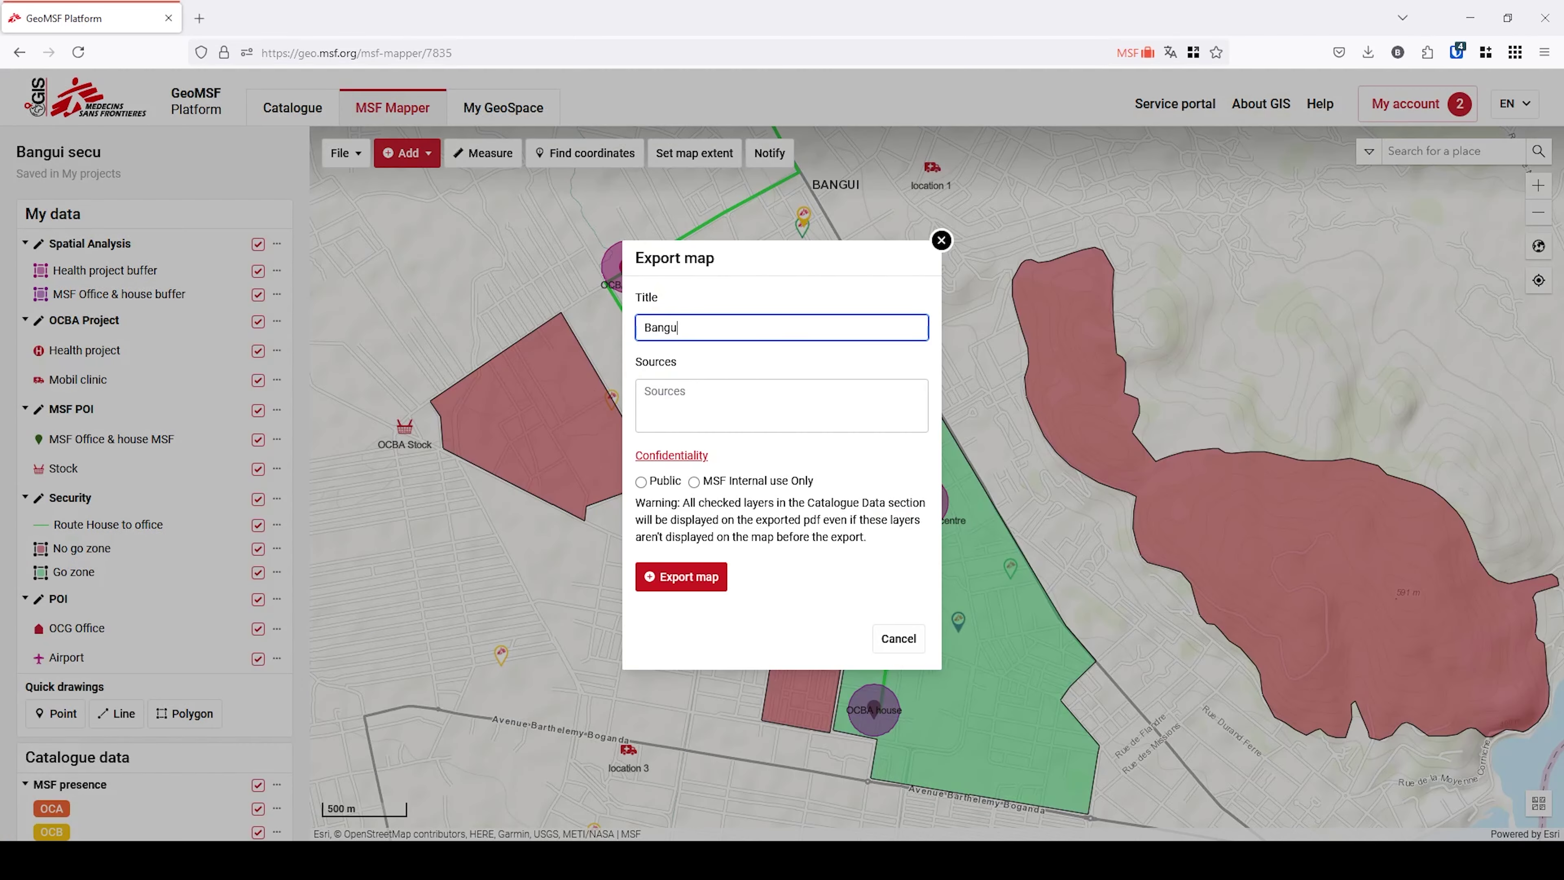
{"action": "left_click", "coordinate": [694, 481]}
{"action": "left_click", "coordinate": [708, 579]}
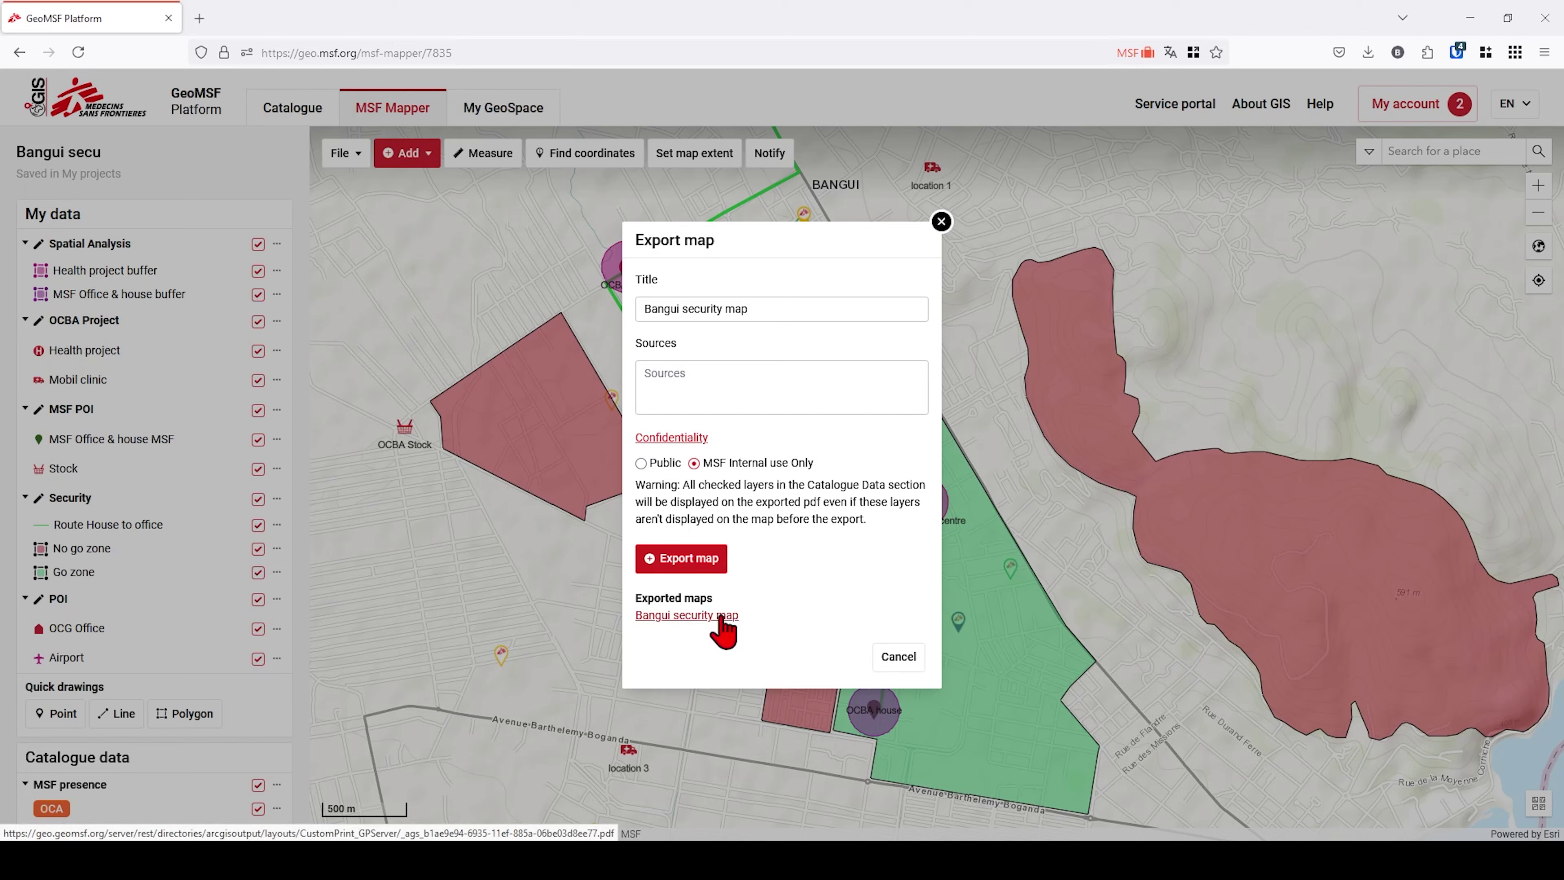
{"action": "left_click", "coordinate": [717, 615]}
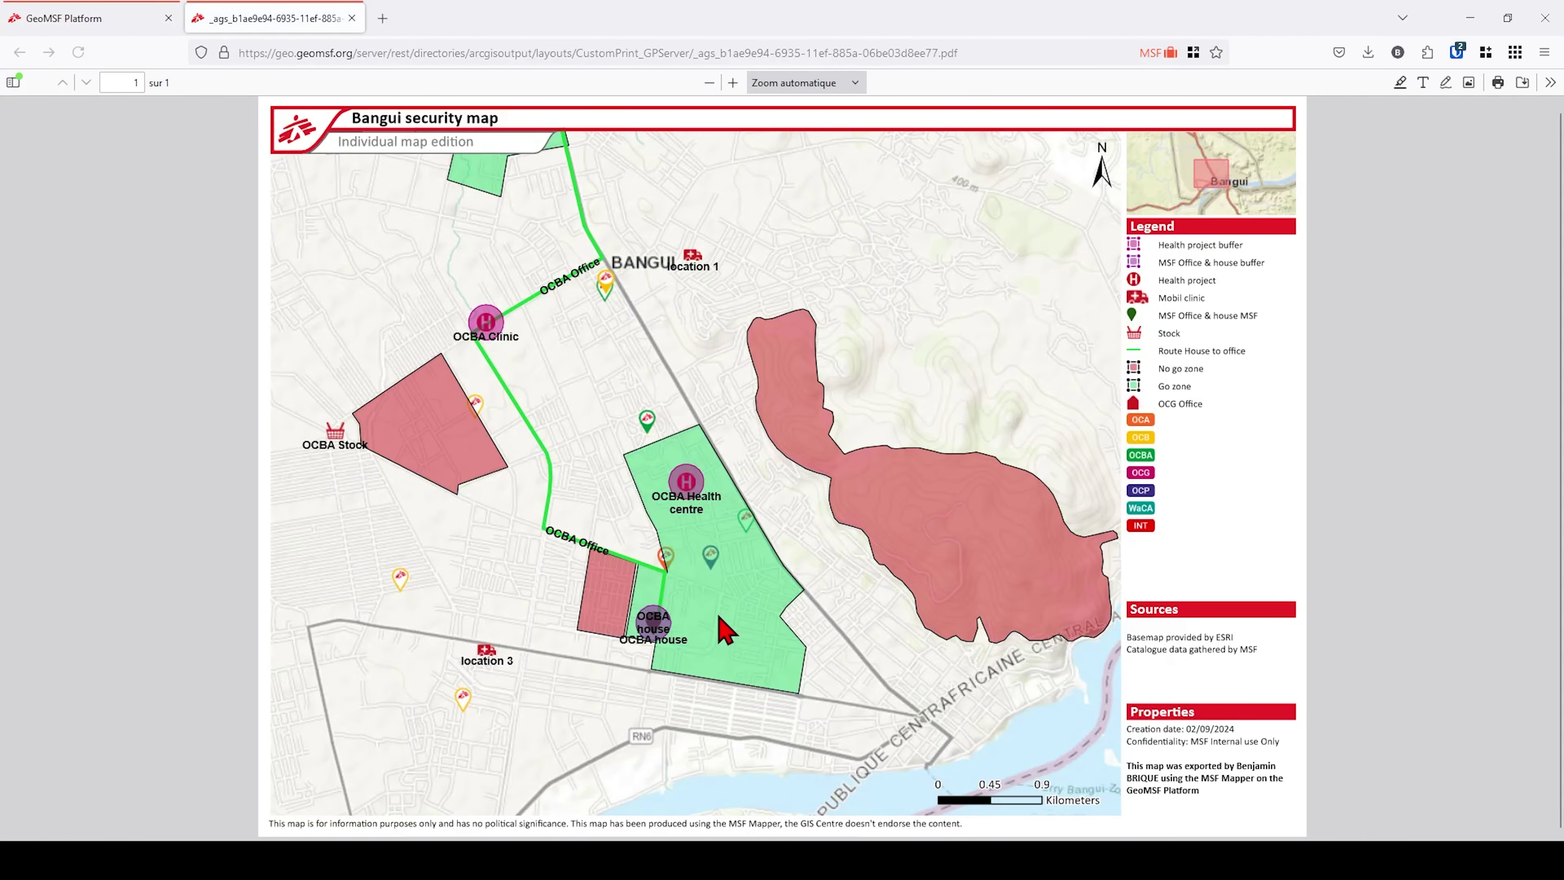
{"action": "key", "text": "ctrl+w"}
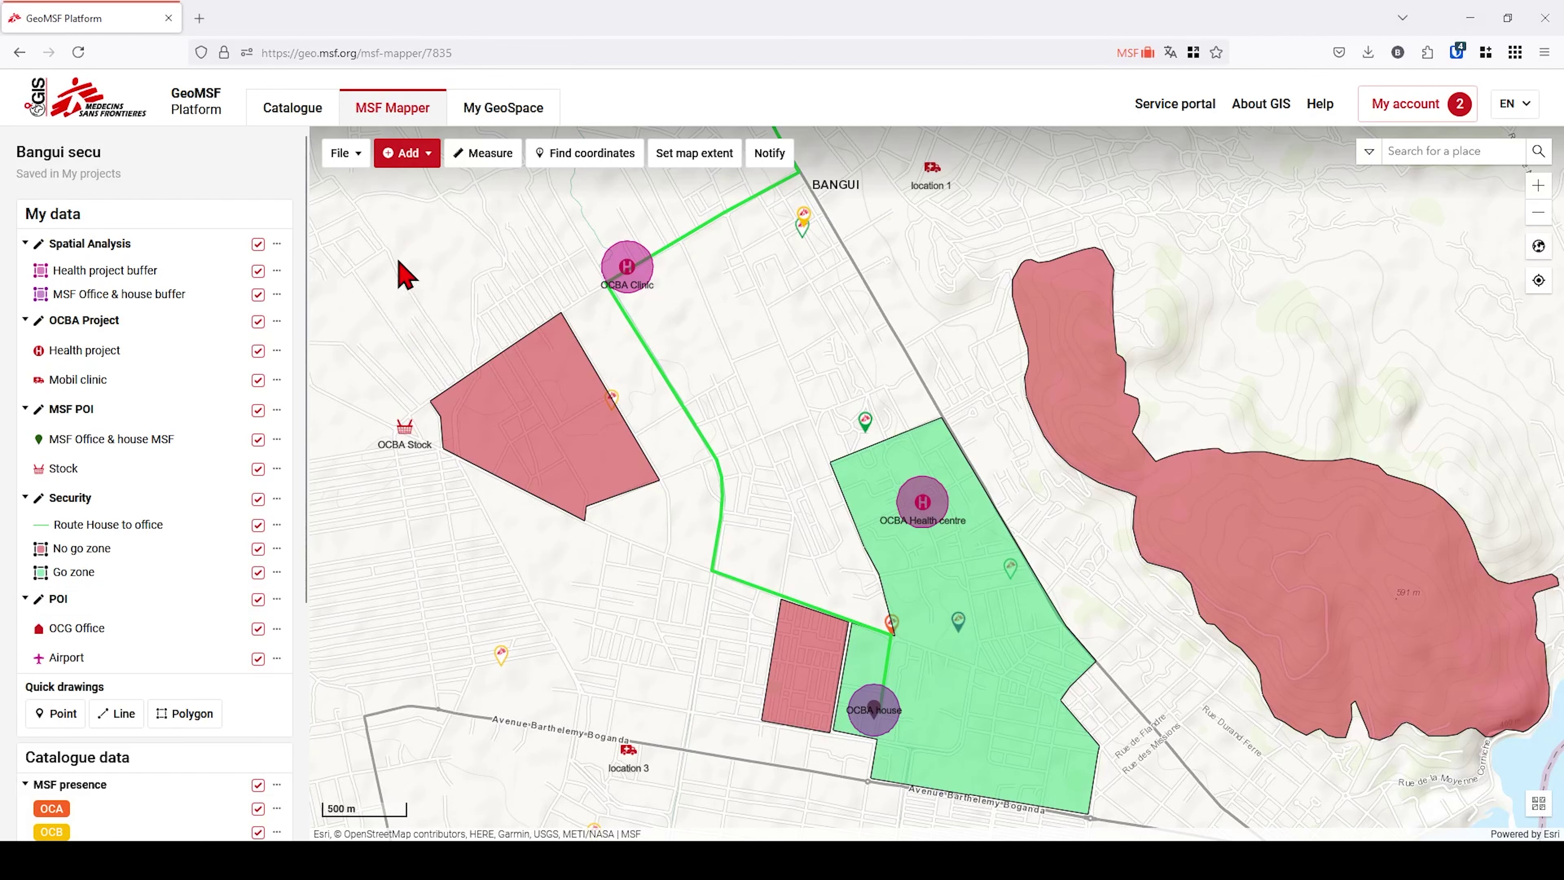
Share the Bangui secu project by e-mail, entering the recipient's e-mail address.
{"action": "left_click", "coordinate": [356, 154]}
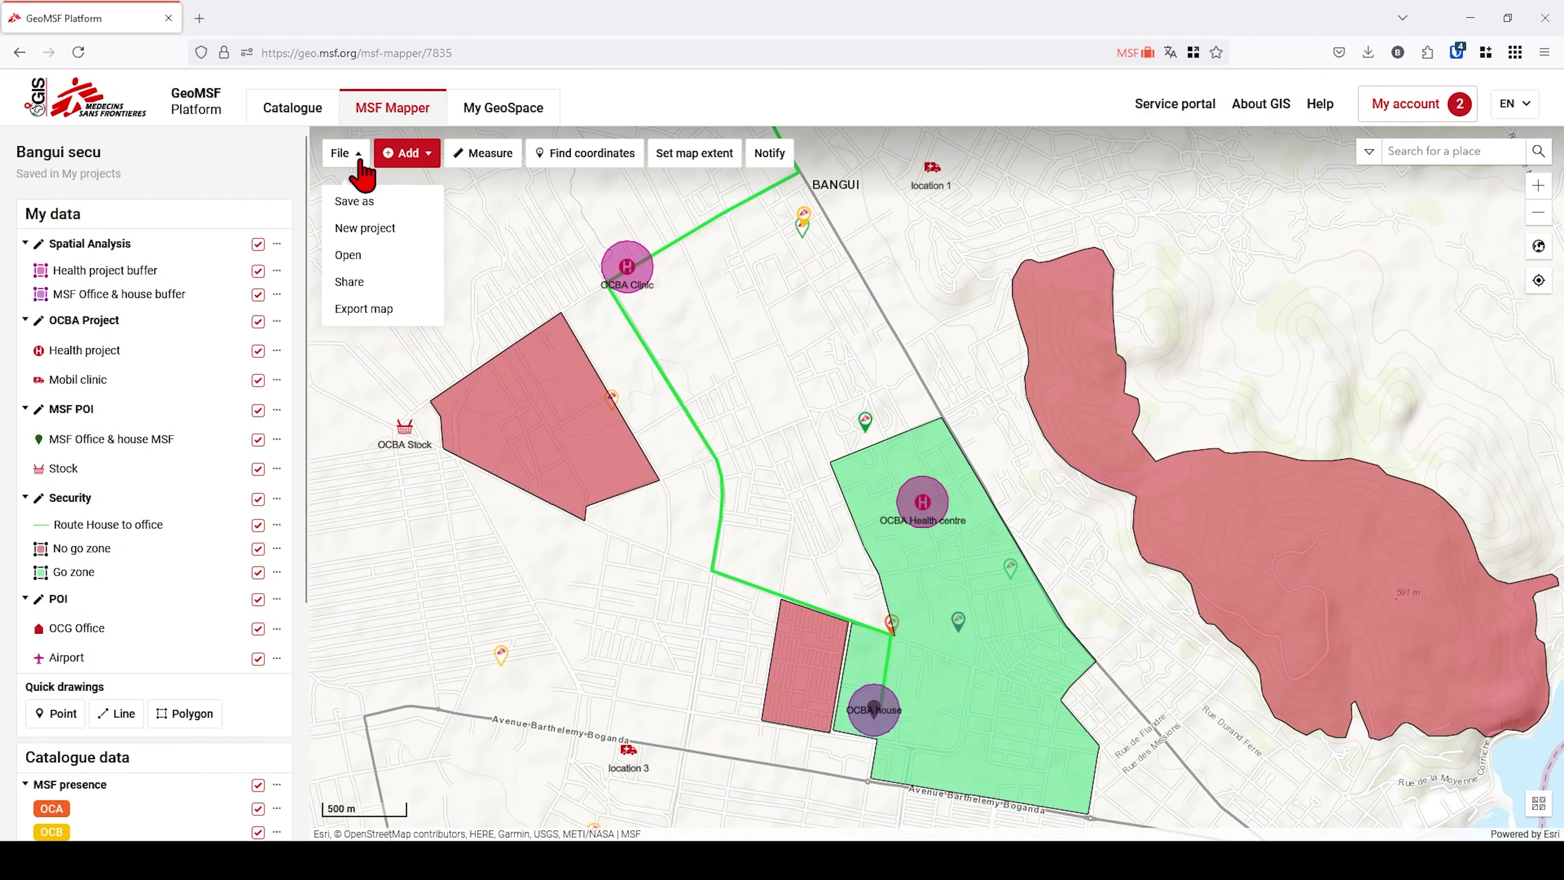
{"action": "left_click", "coordinate": [397, 289]}
{"action": "left_click", "coordinate": [643, 465]}
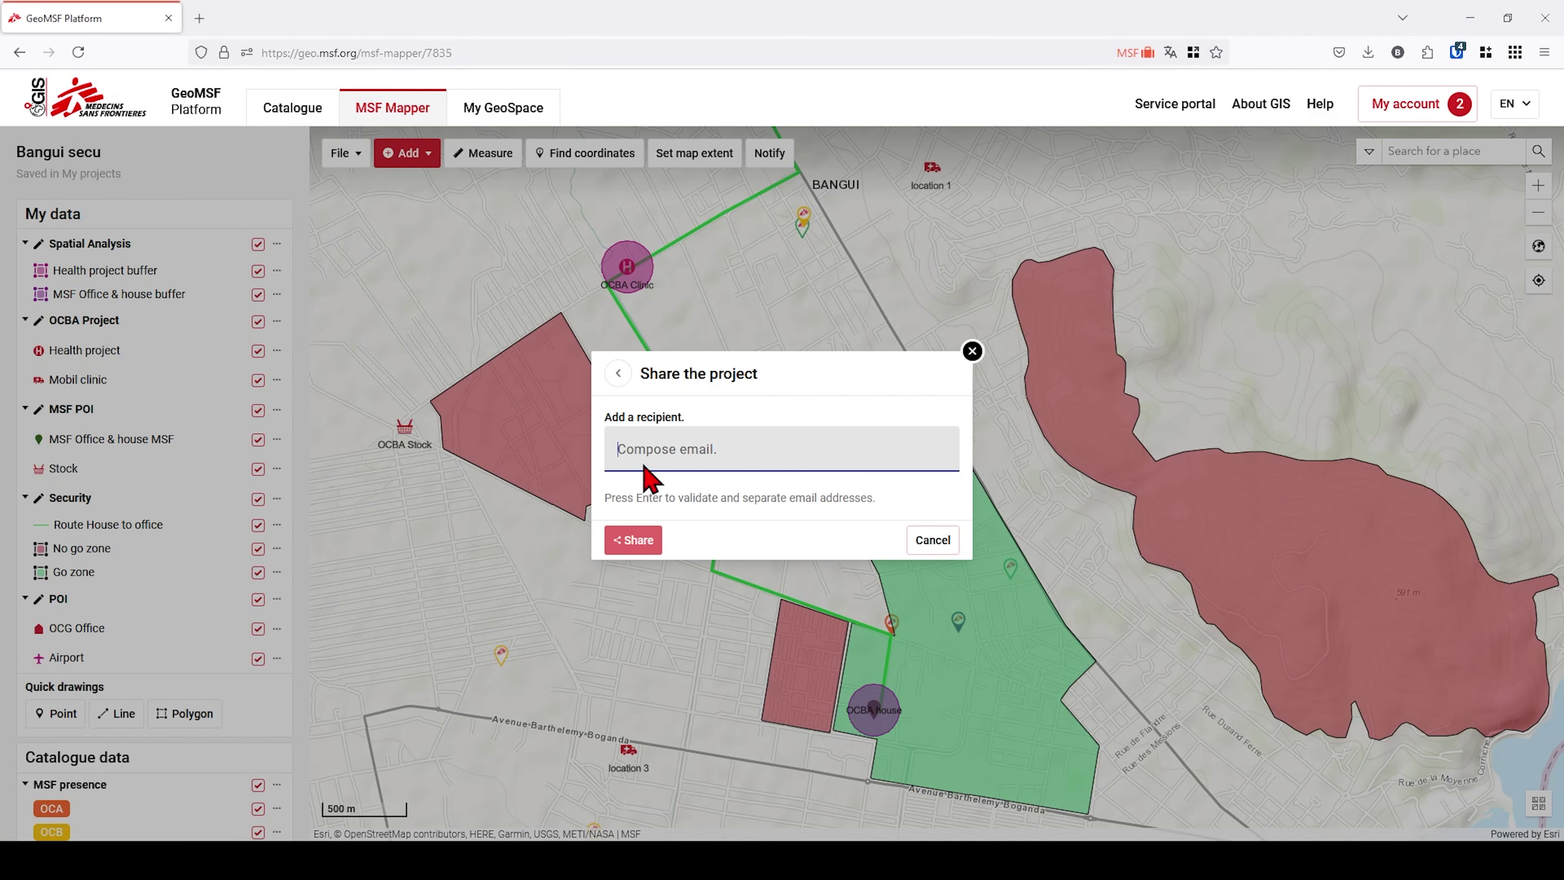
{"action": "key", "text": "ctrl+v"}
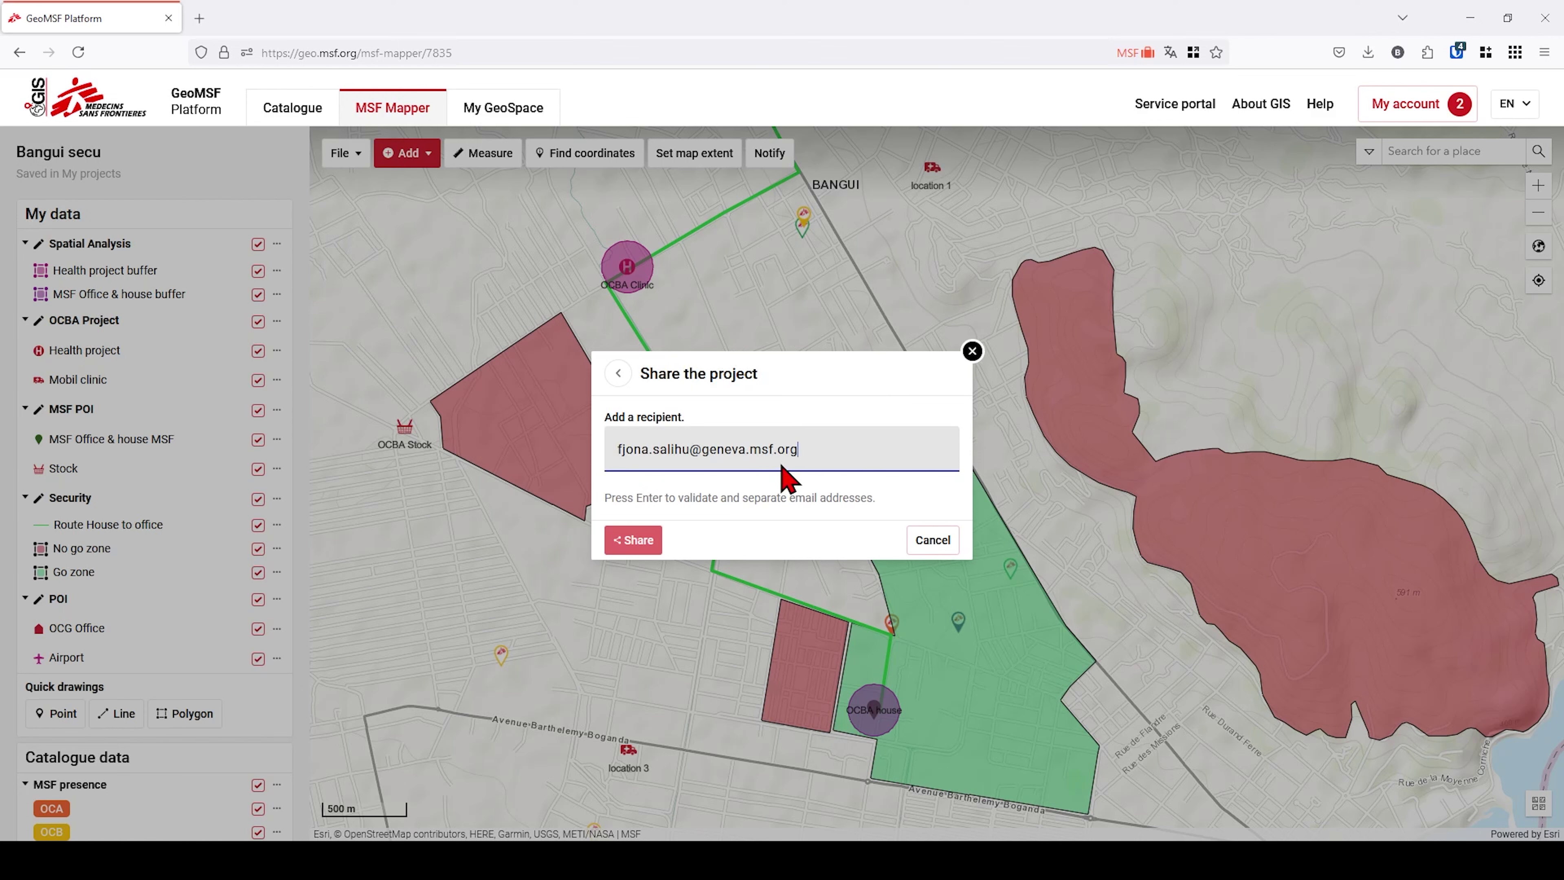
{"action": "key", "text": "Return"}
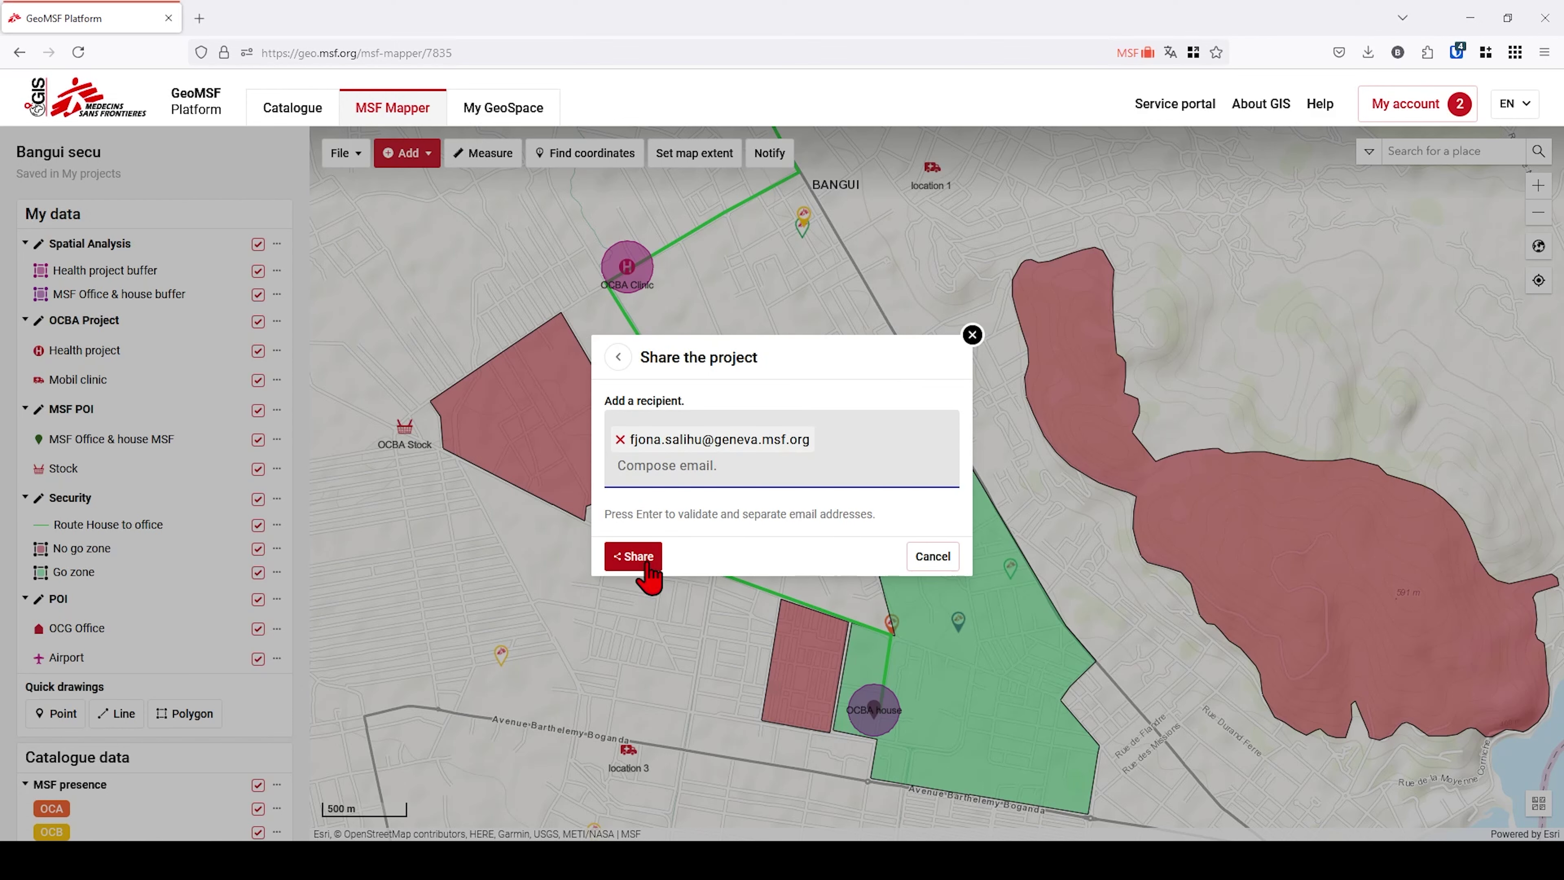
{"action": "left_click", "coordinate": [634, 556]}
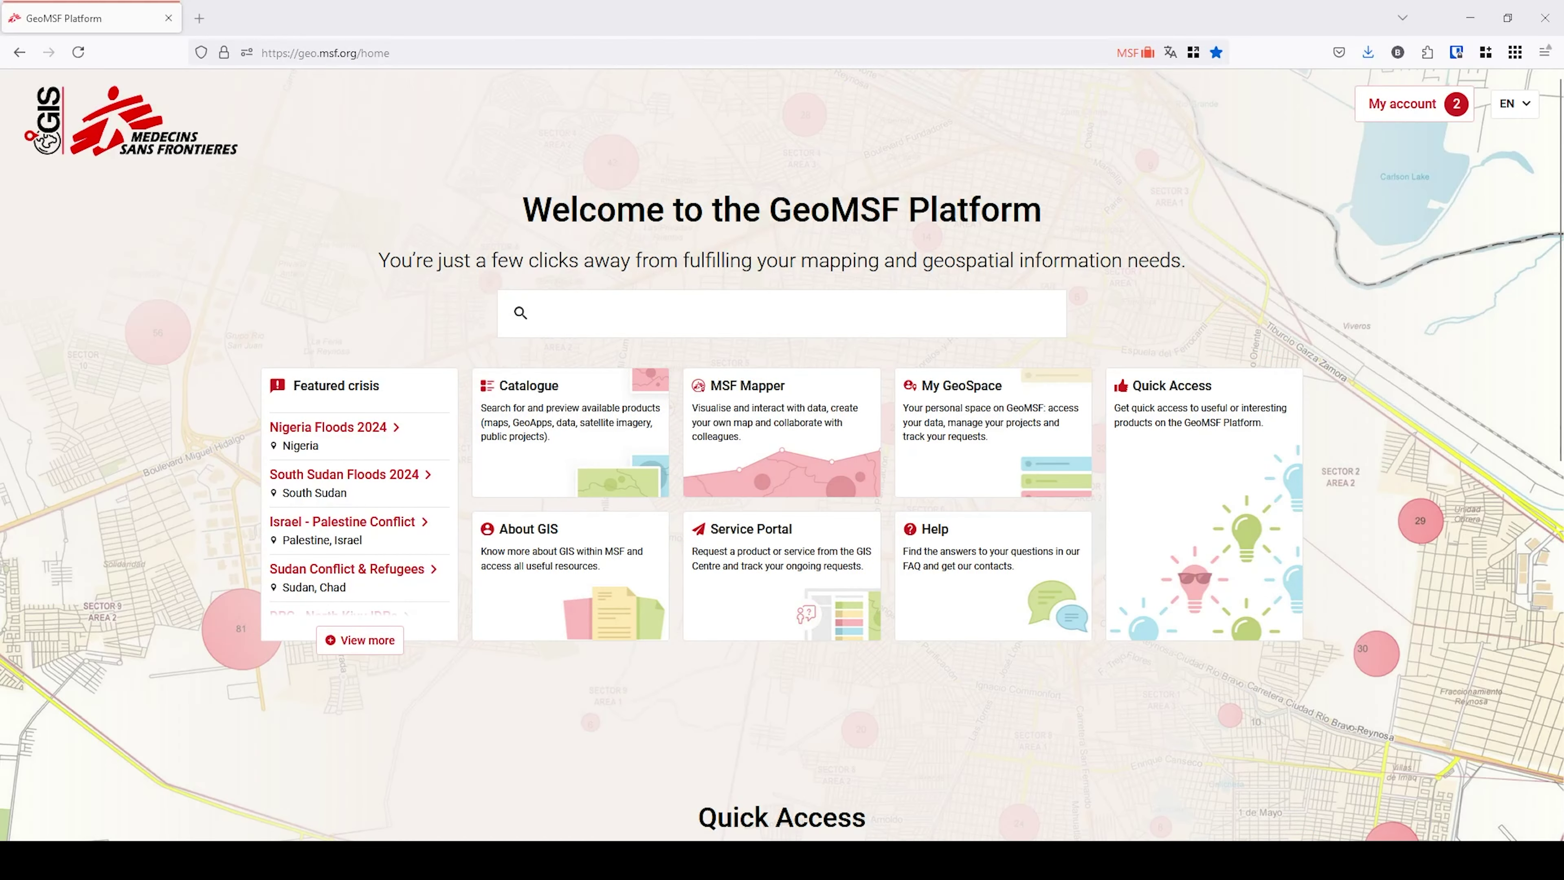
Find the MSF Mapper user guides in the Learning and tutorials section of the About GIS Resource Centre.
{"action": "left_click", "coordinate": [548, 570]}
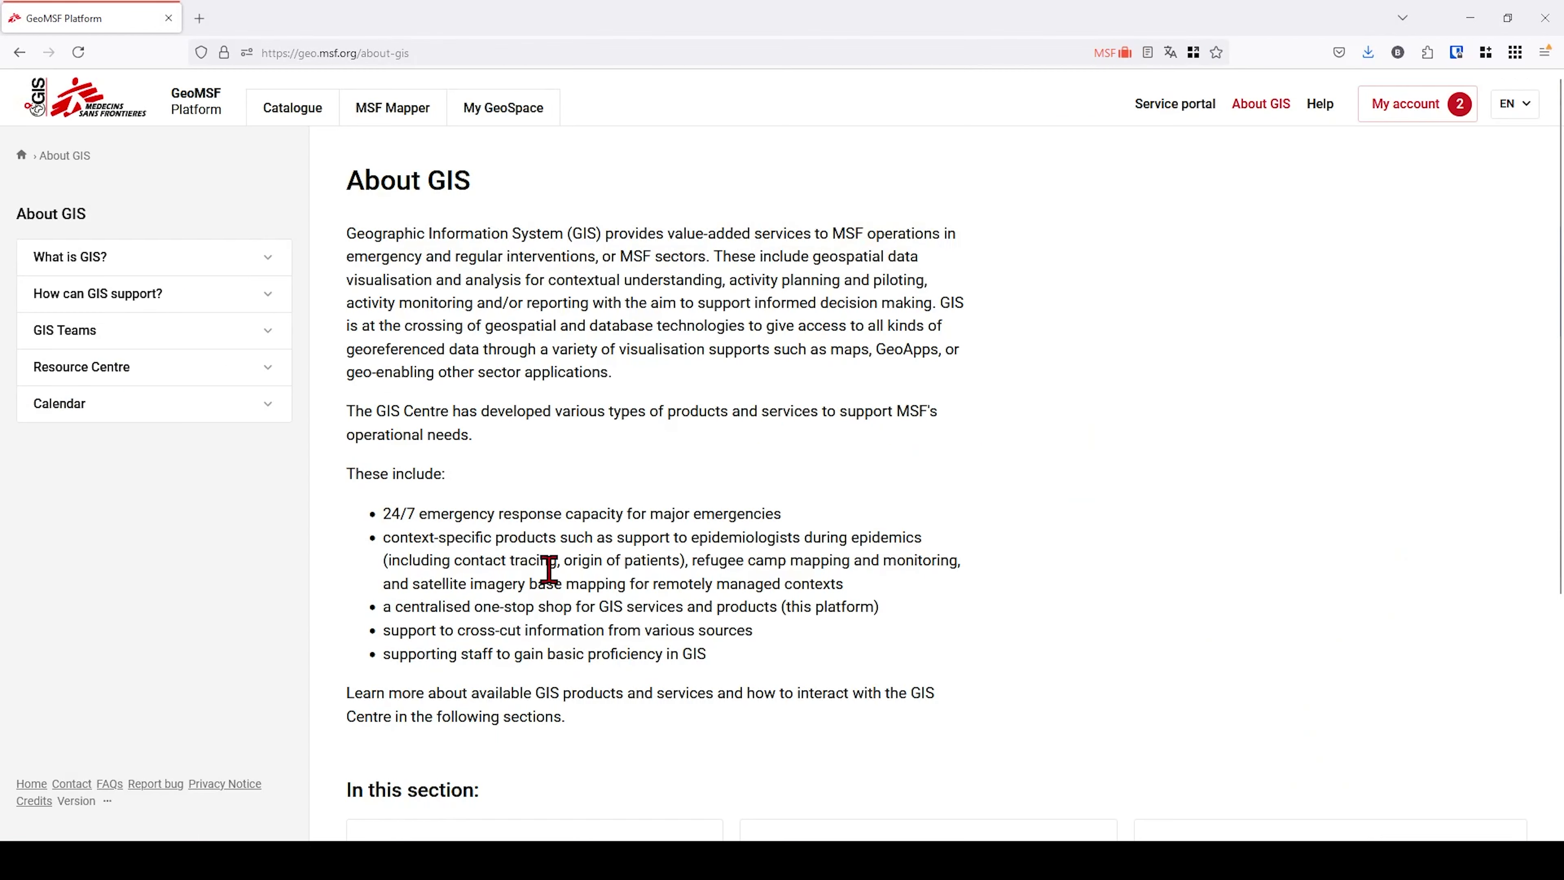
{"action": "left_click", "coordinate": [262, 377]}
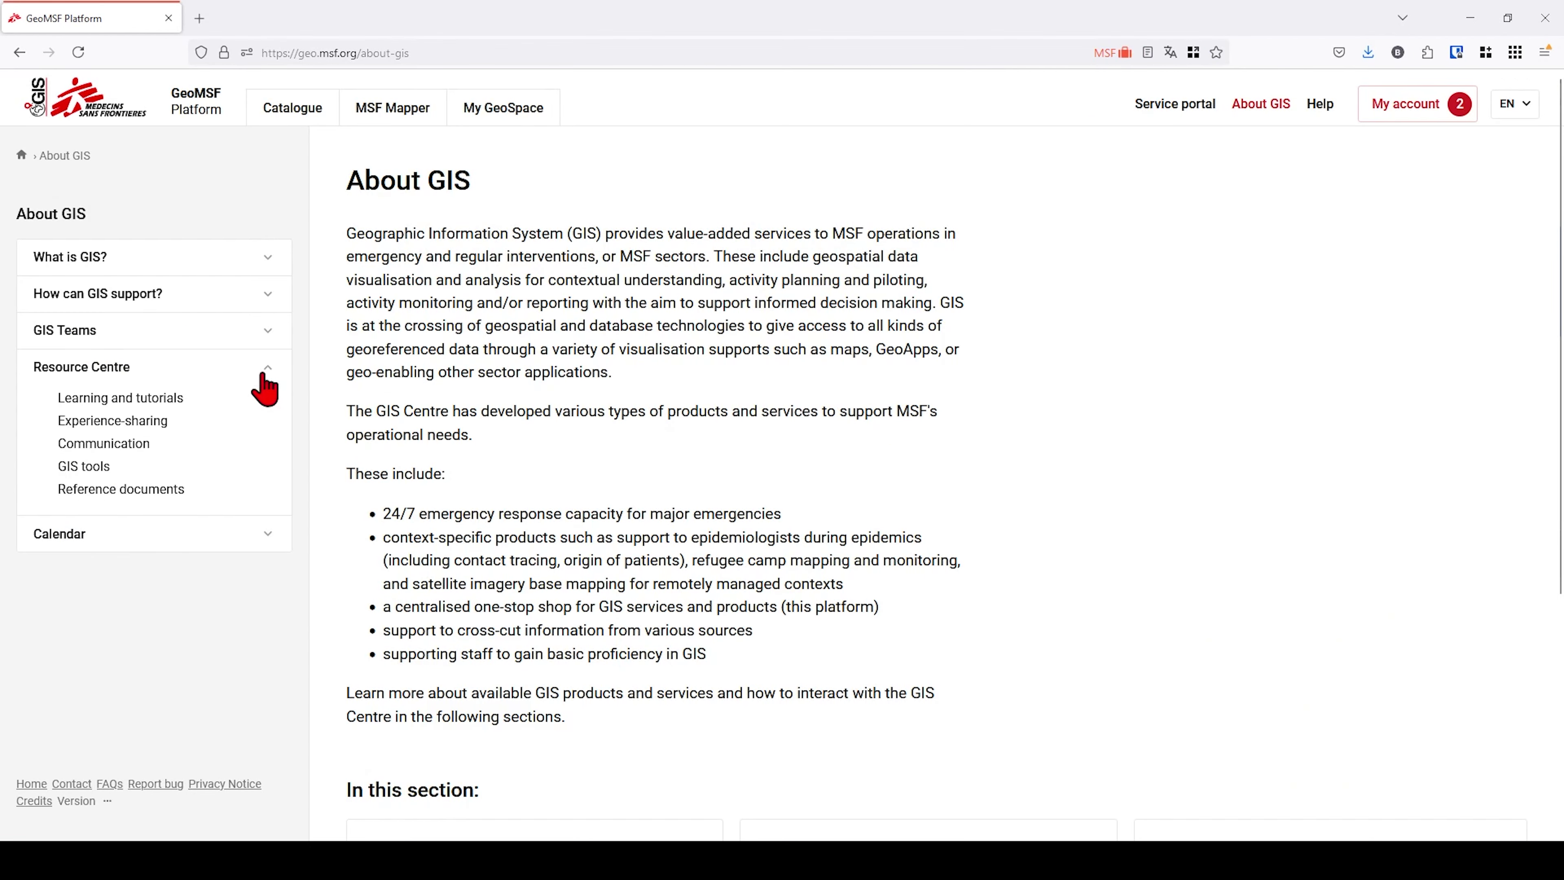
{"action": "left_click", "coordinate": [165, 414]}
{"action": "scroll", "coordinate": [634, 616], "scroll_direction": "down", "scroll_amount": 5}
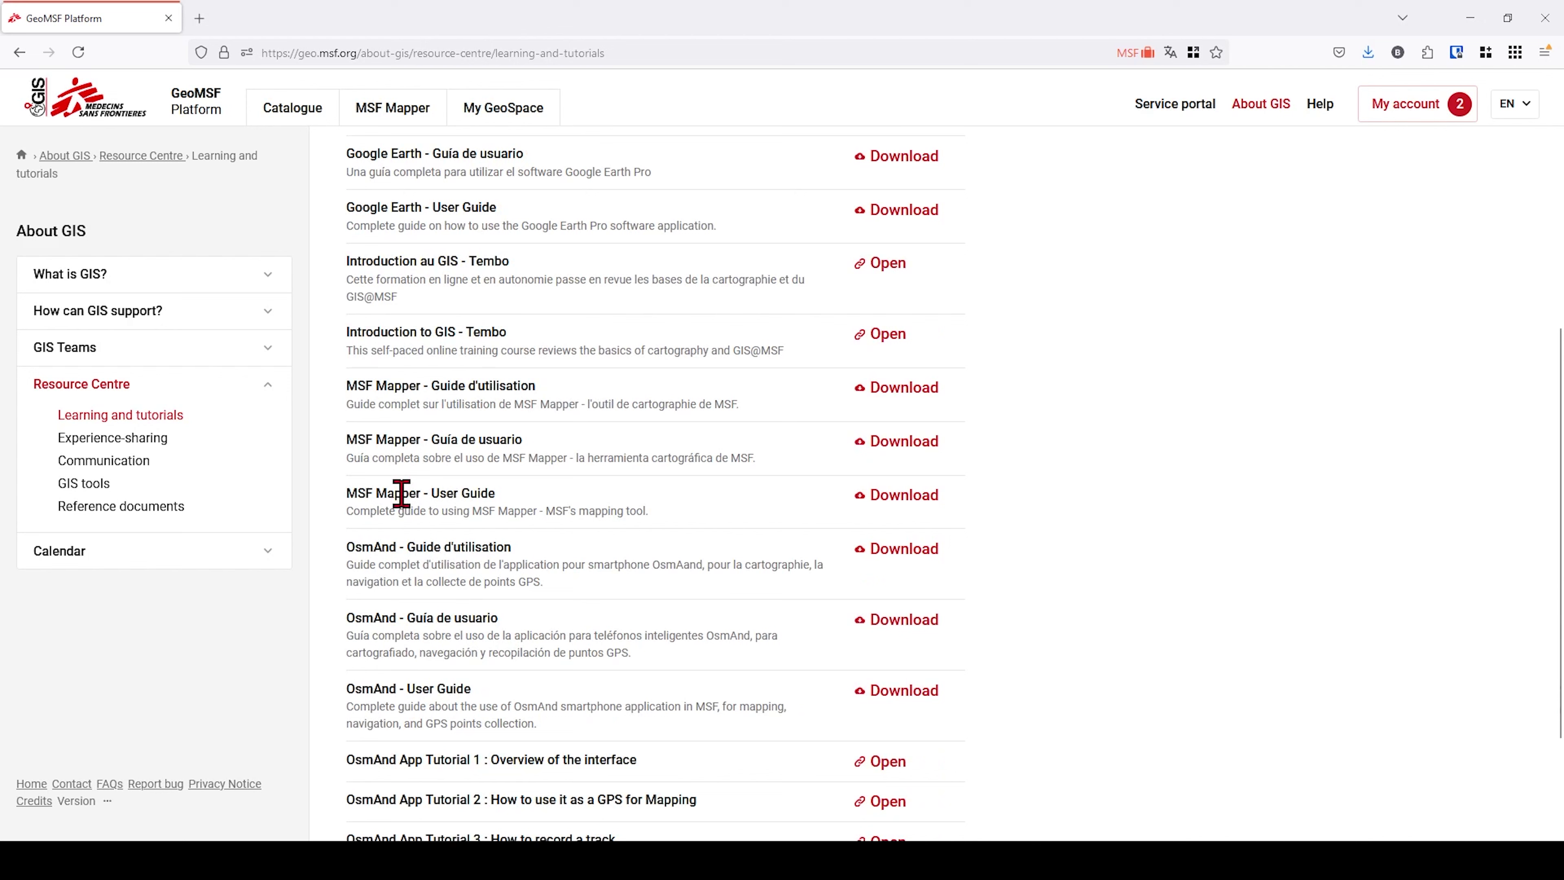